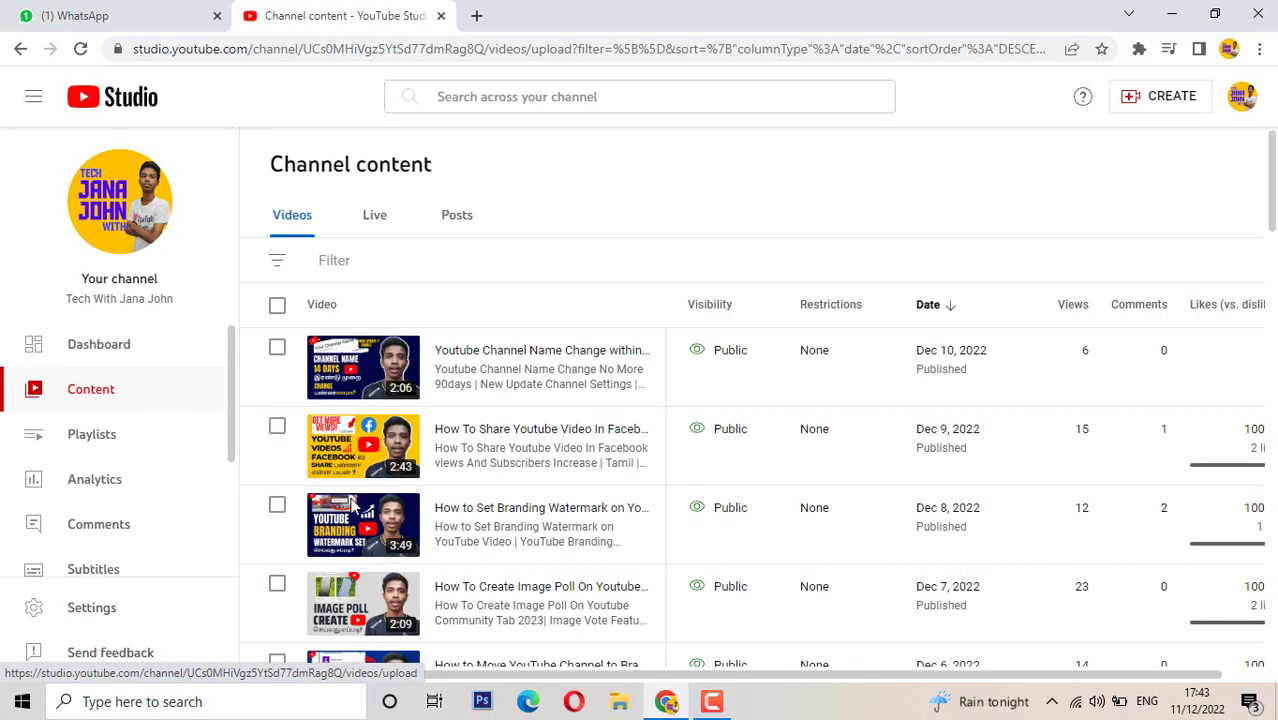
- Open the details of the "Youtube Channel Name Change within 90days" video from the channel content list
scroll(360, 470, "down", 1)
scroll(440, 400, "up", 1)
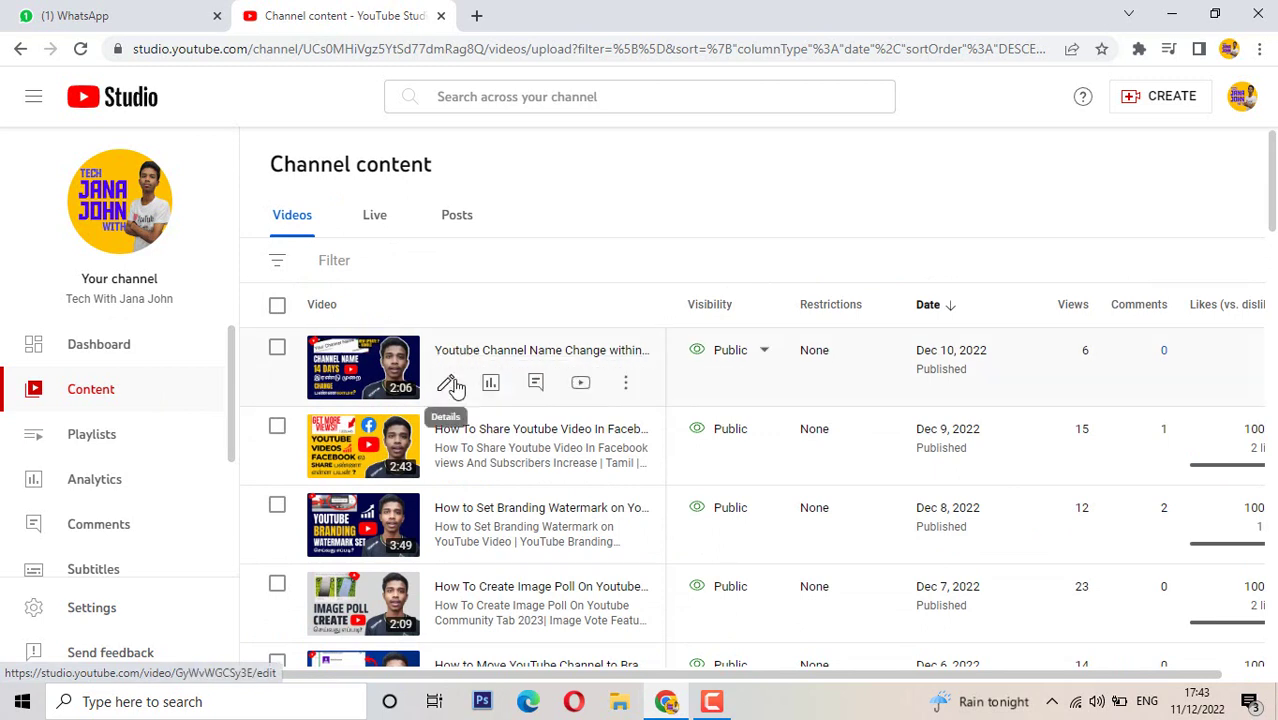
left_click(450, 384)
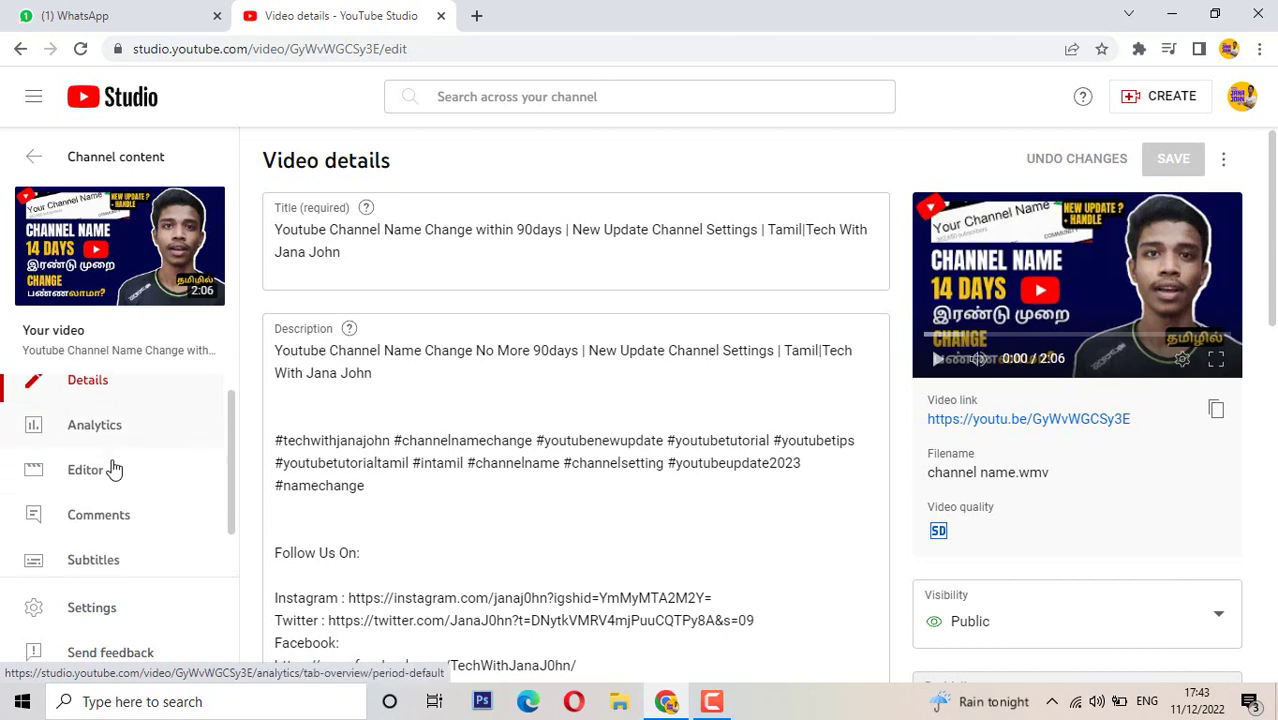
- Open this video in the Editor and get started with its editing timeline
scroll(60, 475, "down", 1)
scroll(80, 472, "up", 1)
scroll(103, 482, "down", 1)
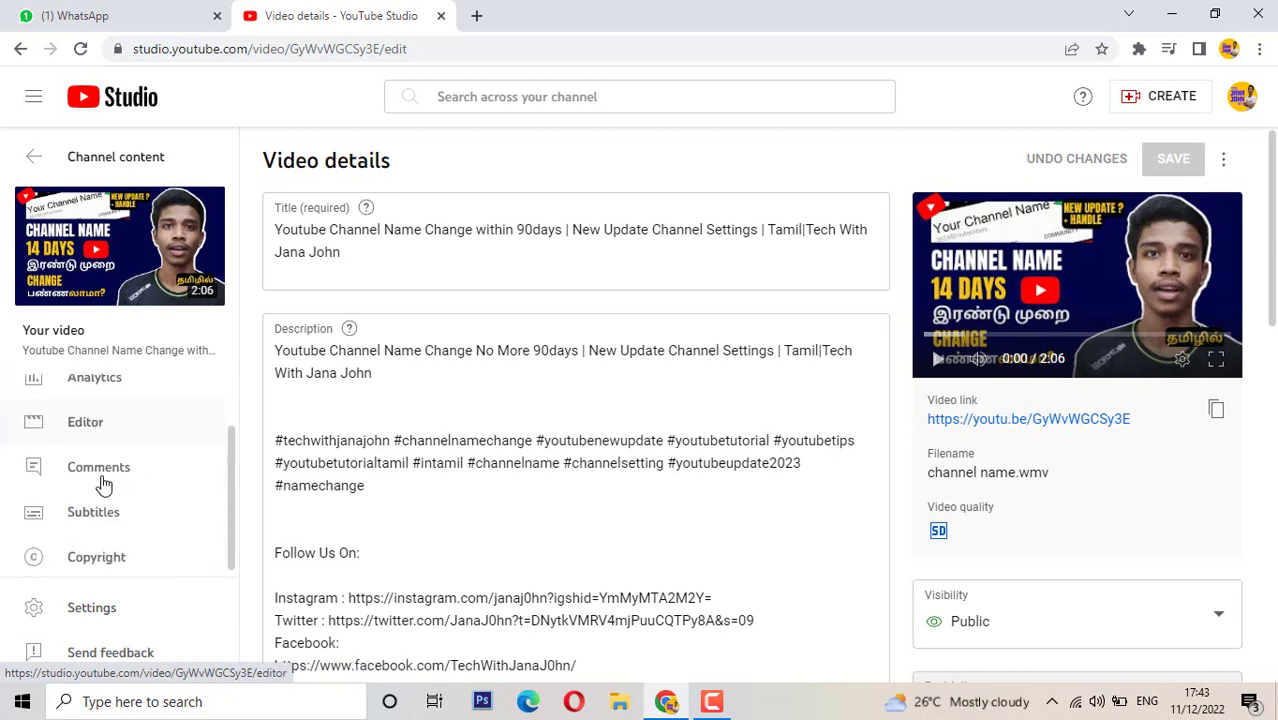
left_click(101, 470)
scroll(130, 450, "up", 1)
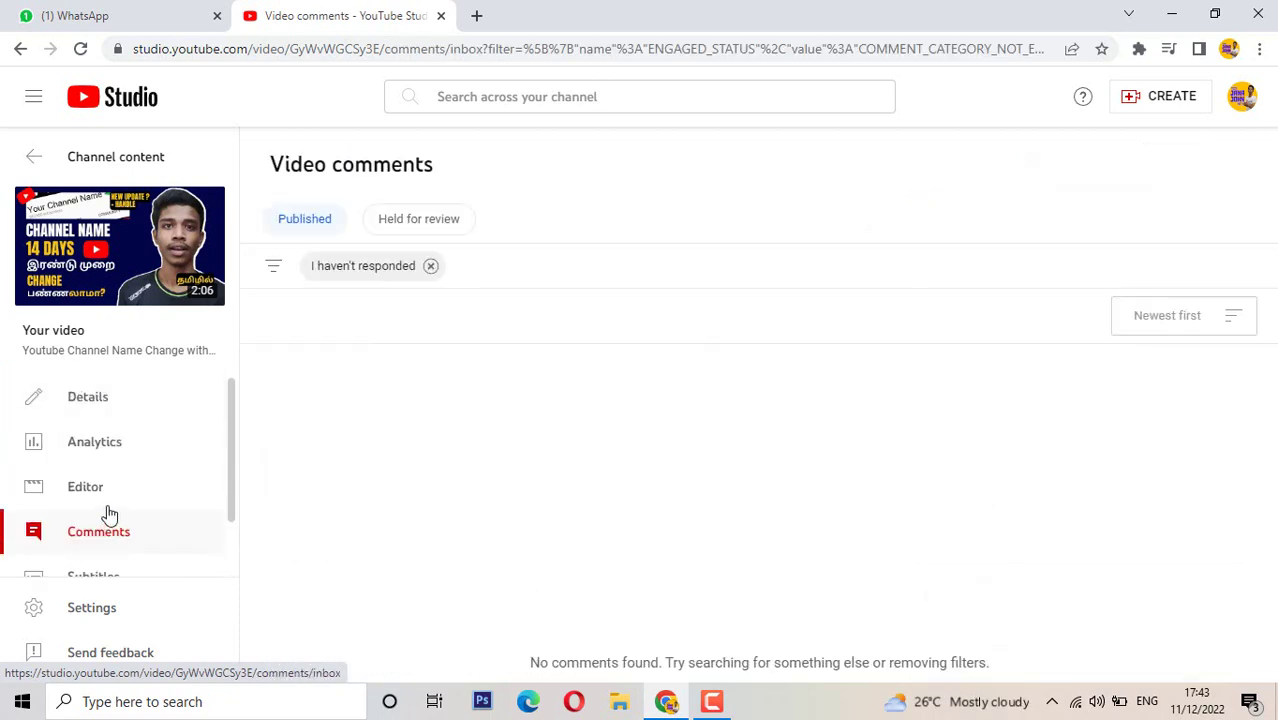
left_click(117, 500)
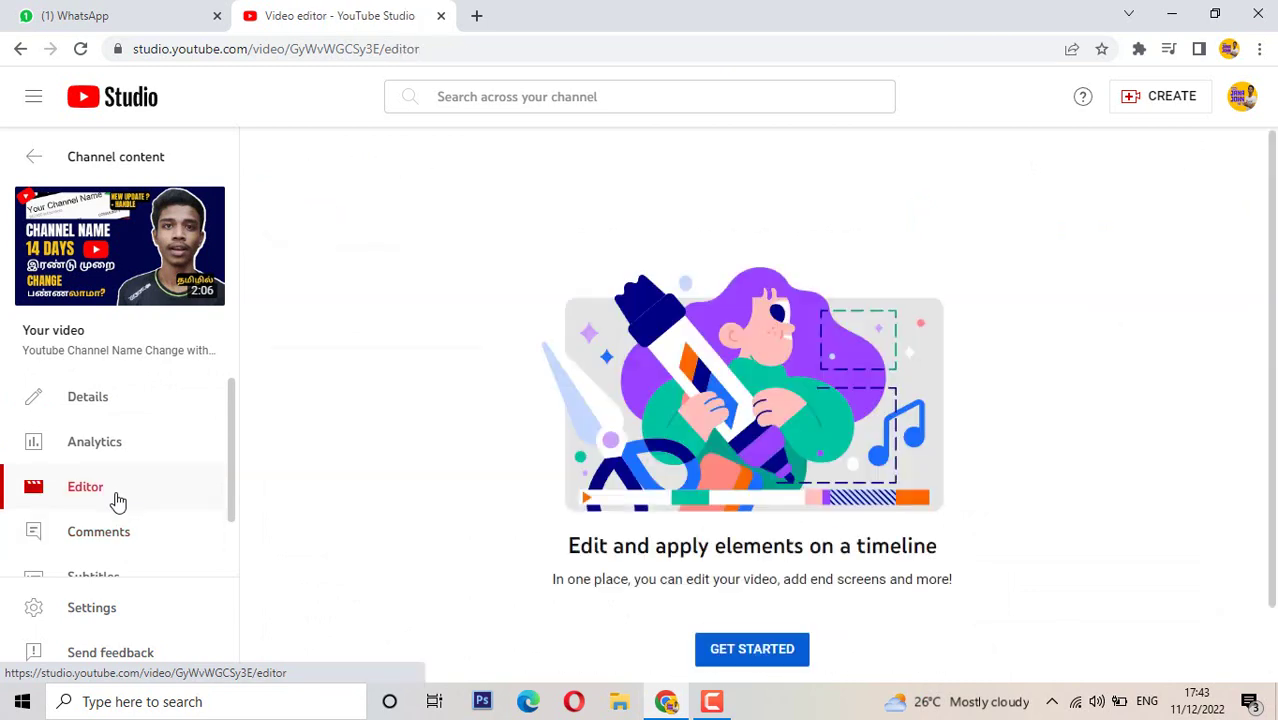
scroll(670, 530, "down", 1)
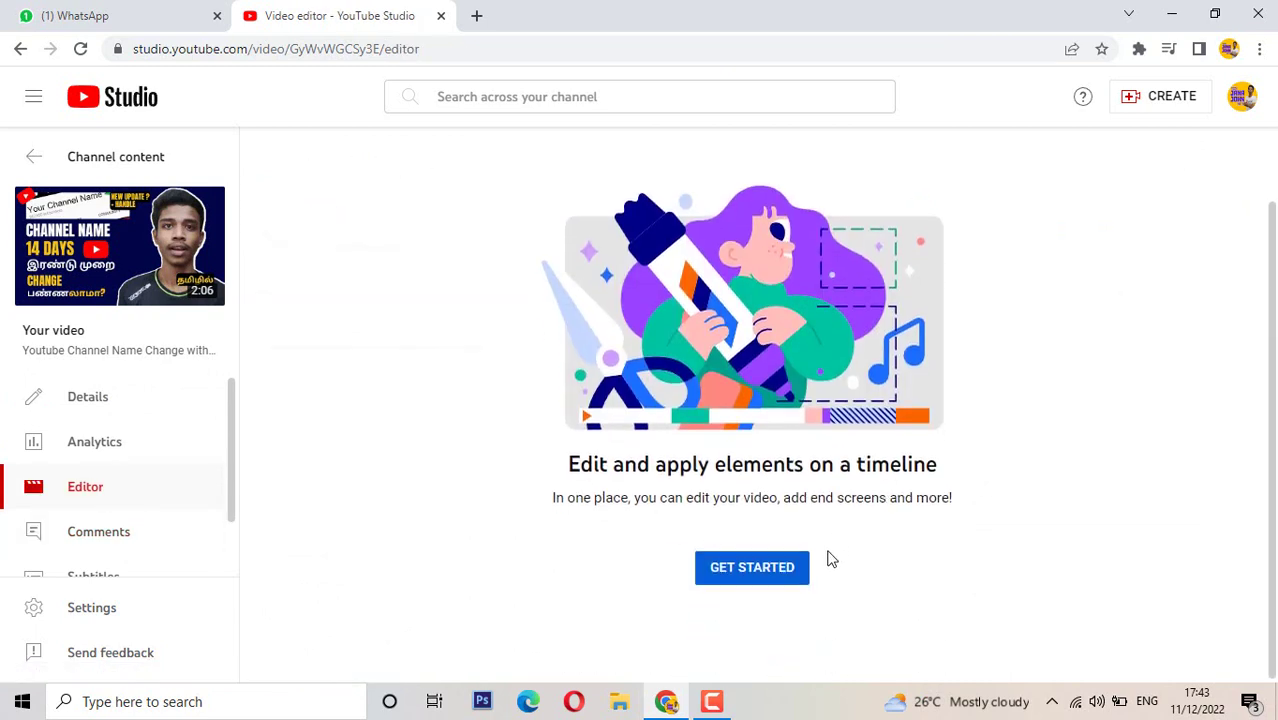
left_click(762, 569)
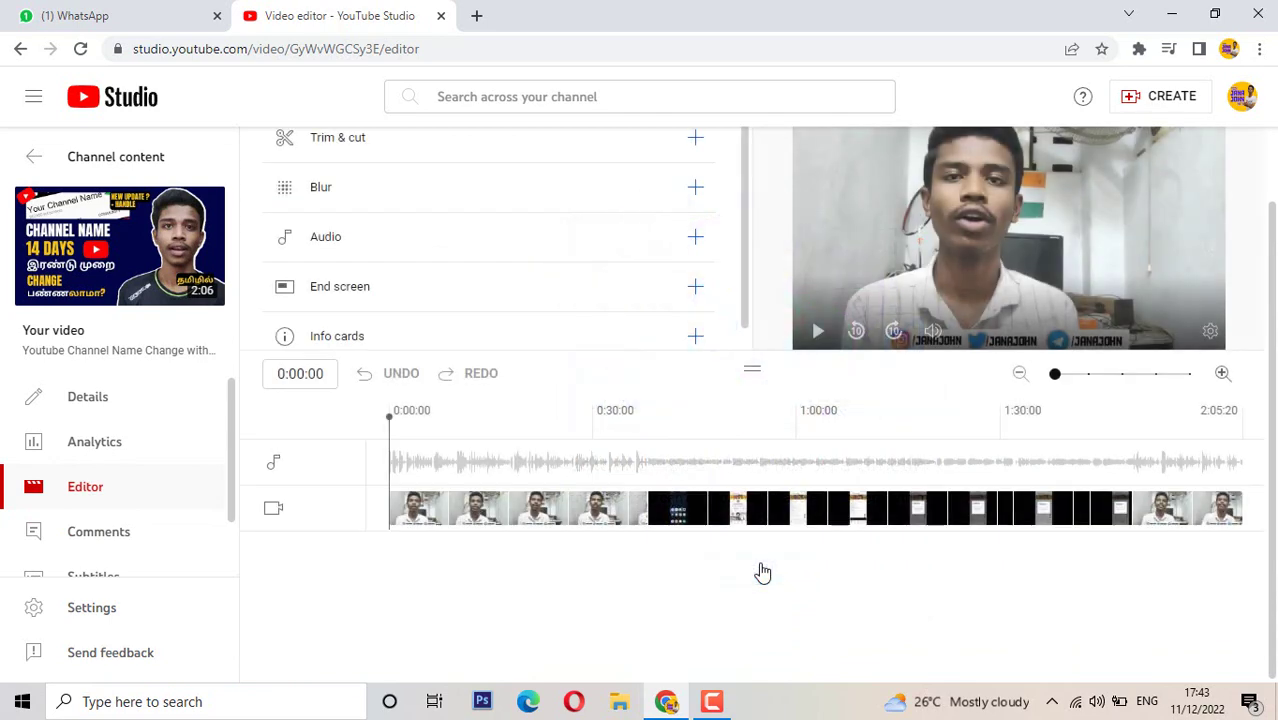
scroll(710, 500, "up", 1)
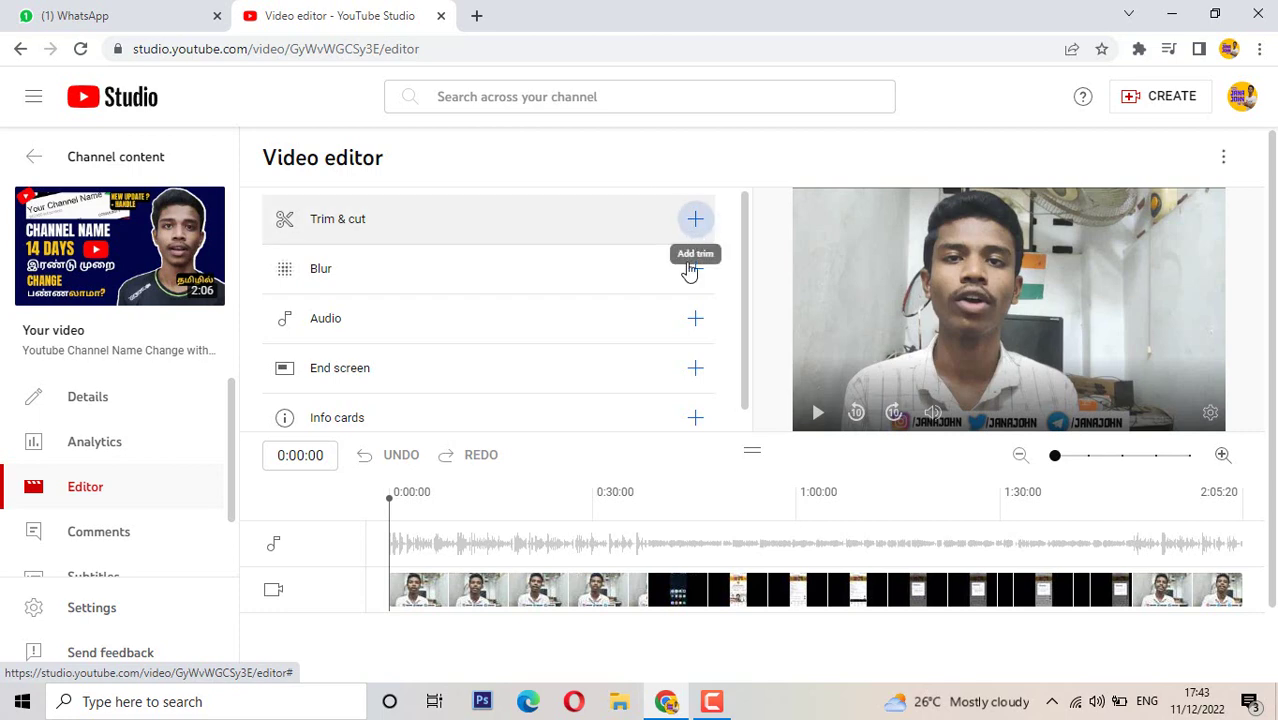
- Make a new cut from 0:00:00 to 0:12:16 in Trim & cut, preview it and accept it
left_click(695, 218)
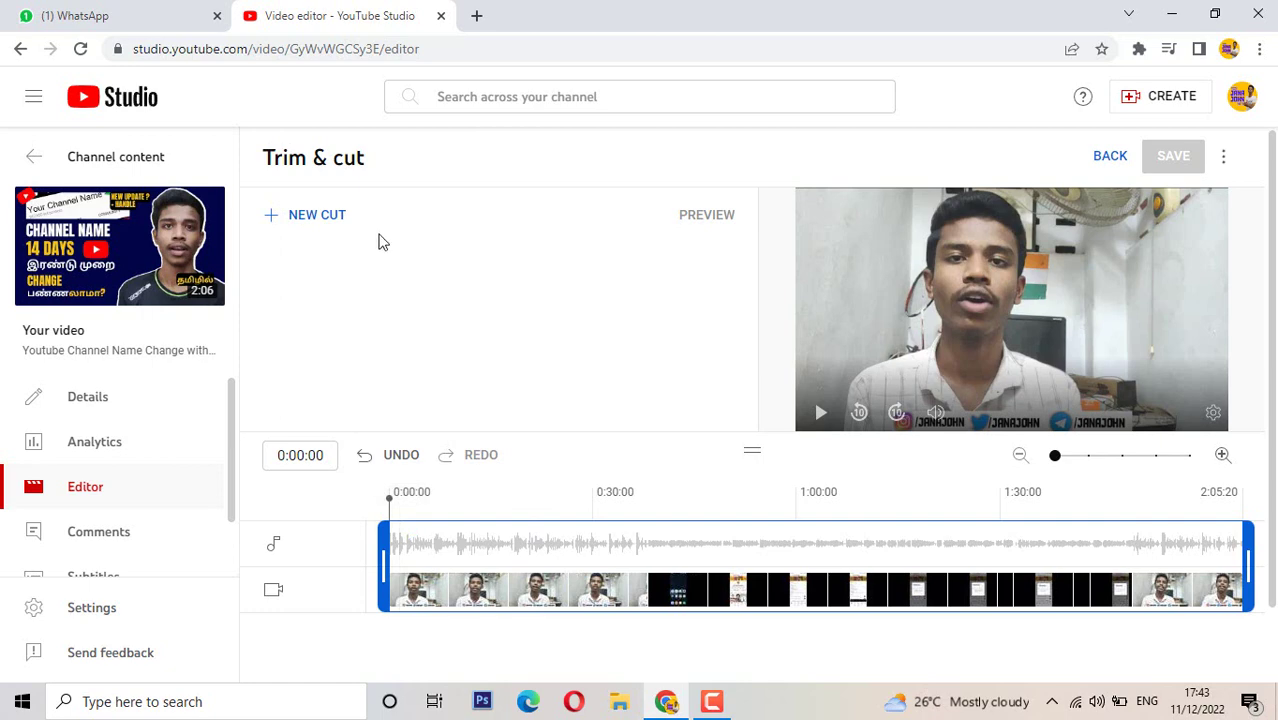
left_click(317, 218)
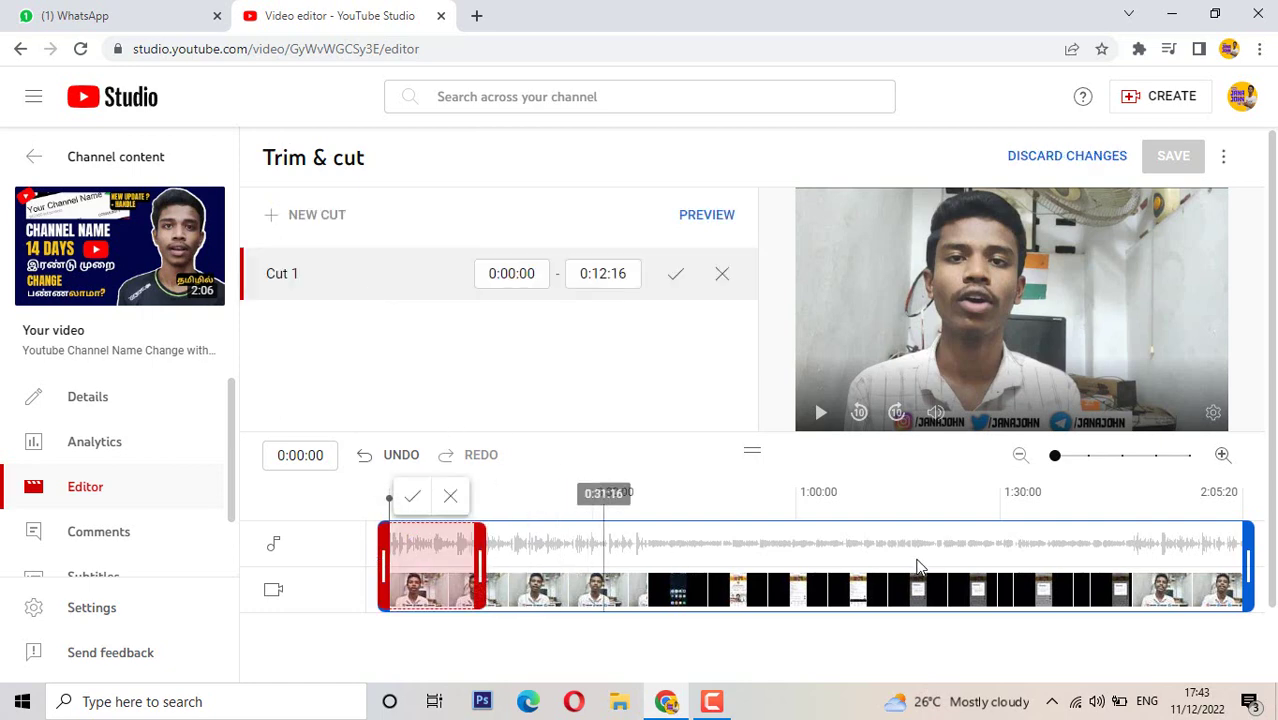
left_click(699, 224)
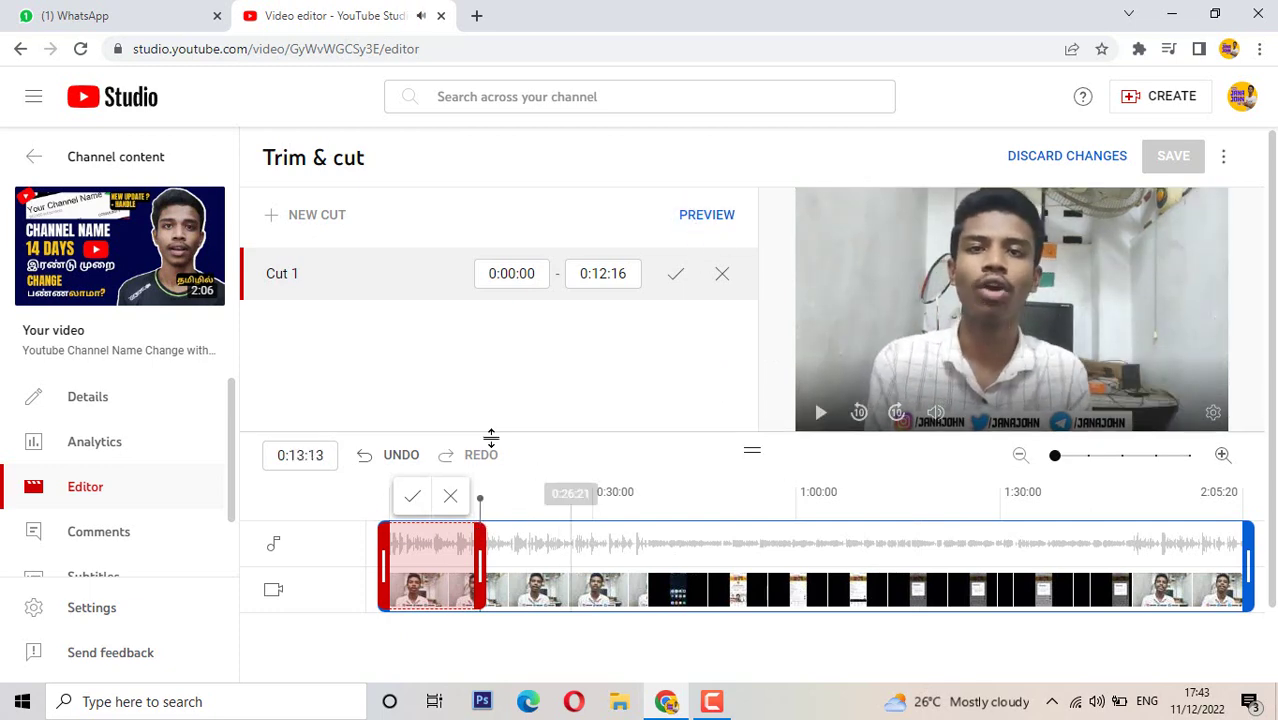
left_click(413, 500)
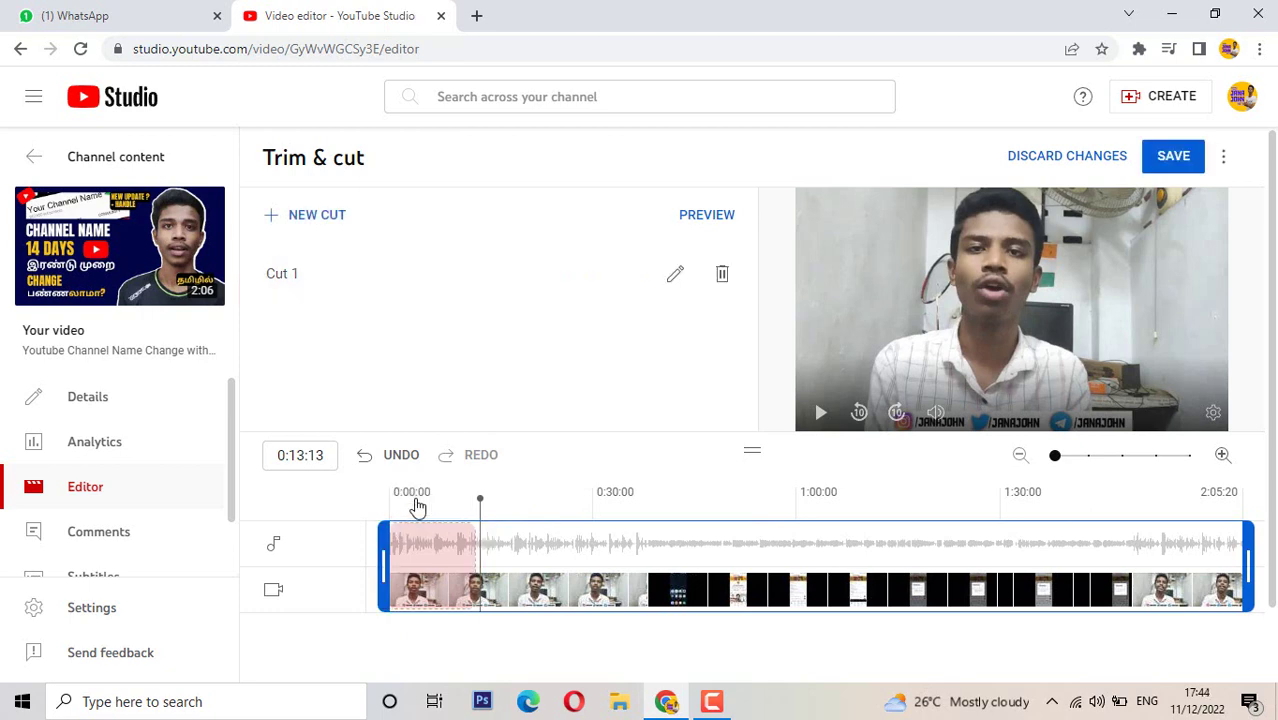
- Play the video around the end of the first cut to check how playback skips the removed section
left_click(503, 508)
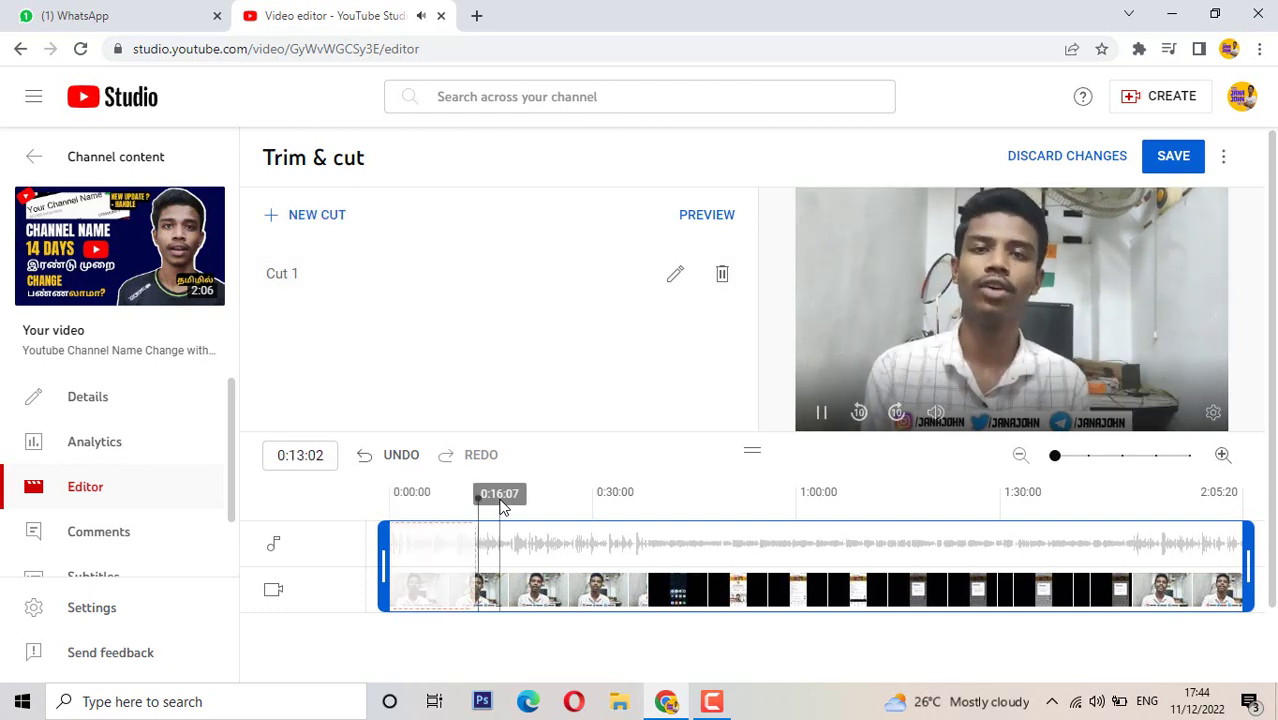
key("space")
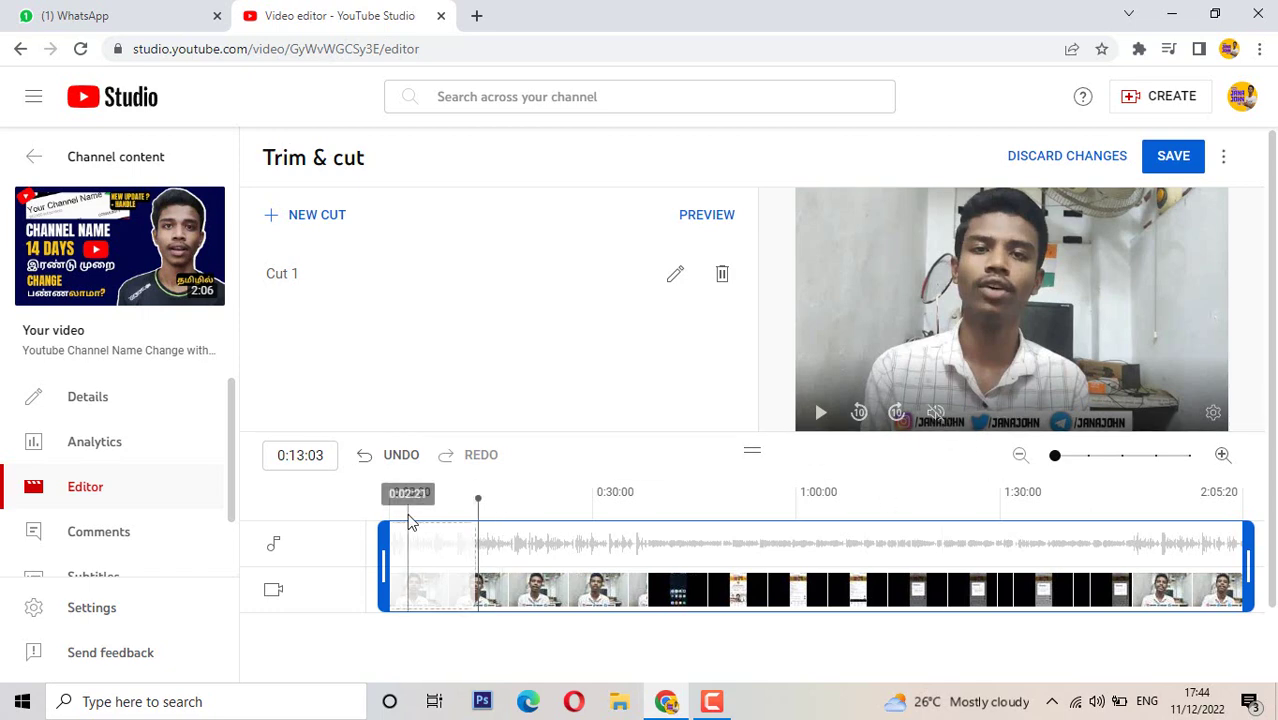
key("space")
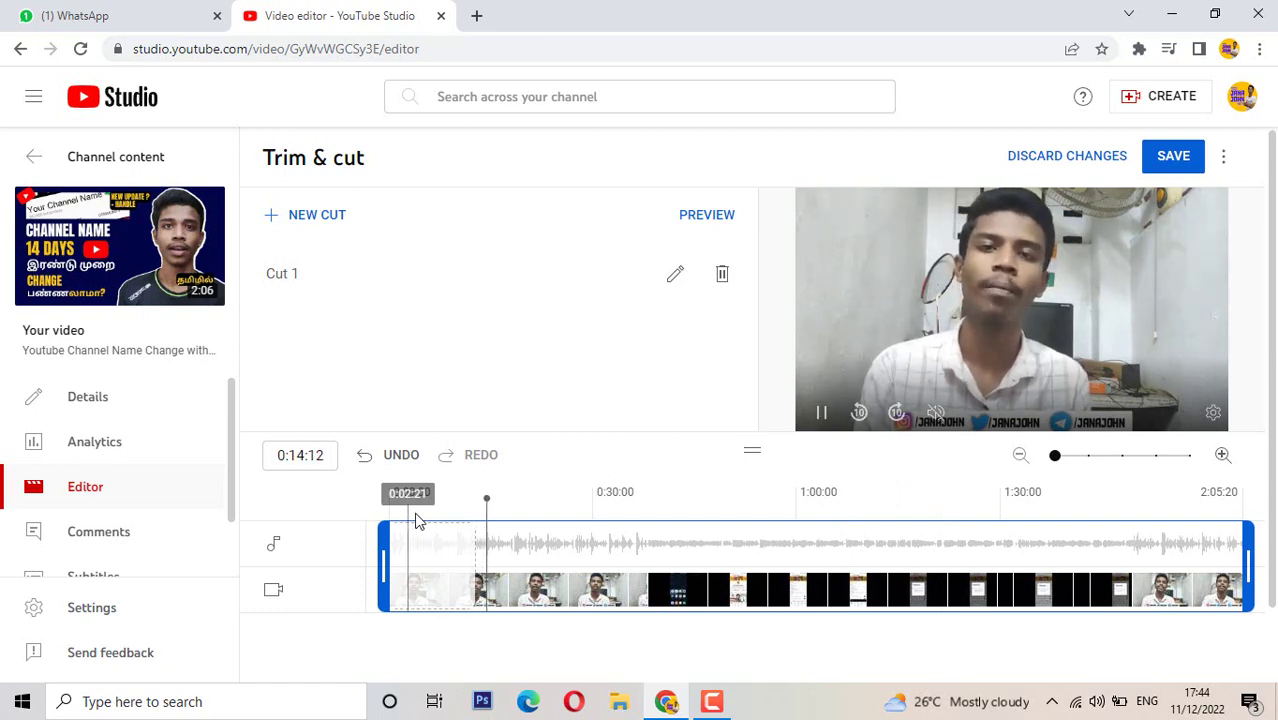
left_click_drag(491, 499, 462, 500)
key("space")
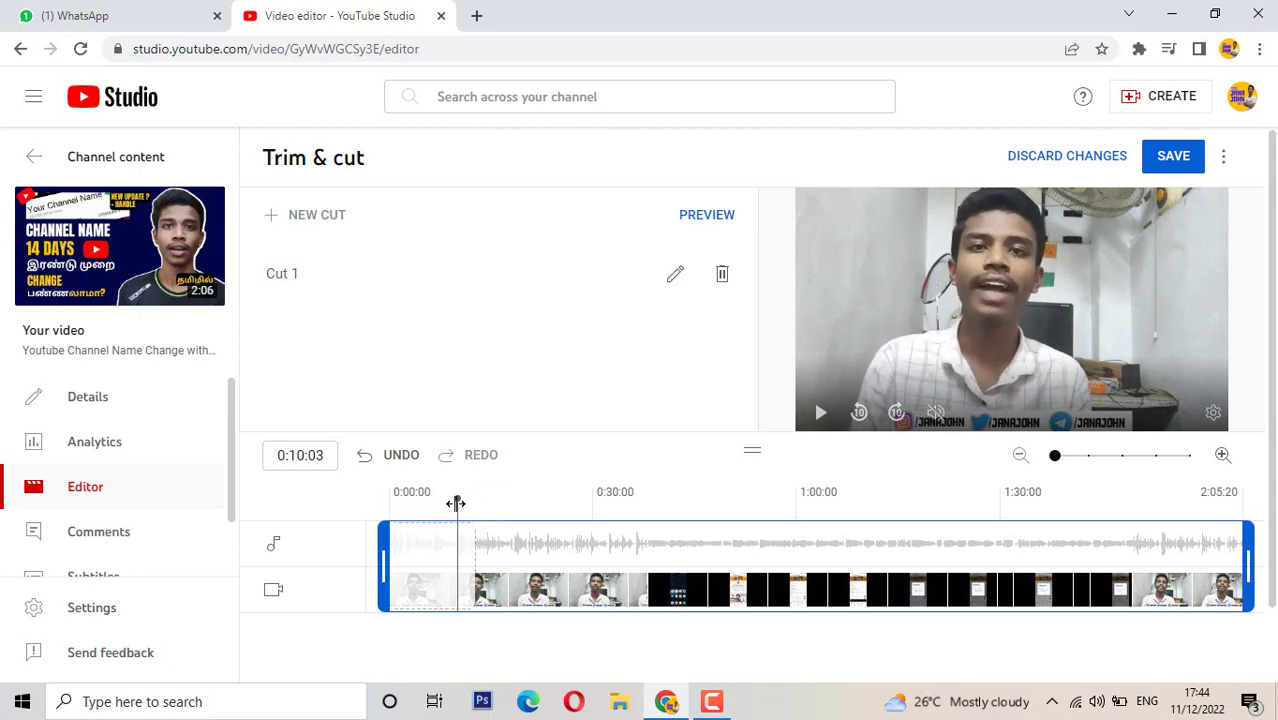
key("space")
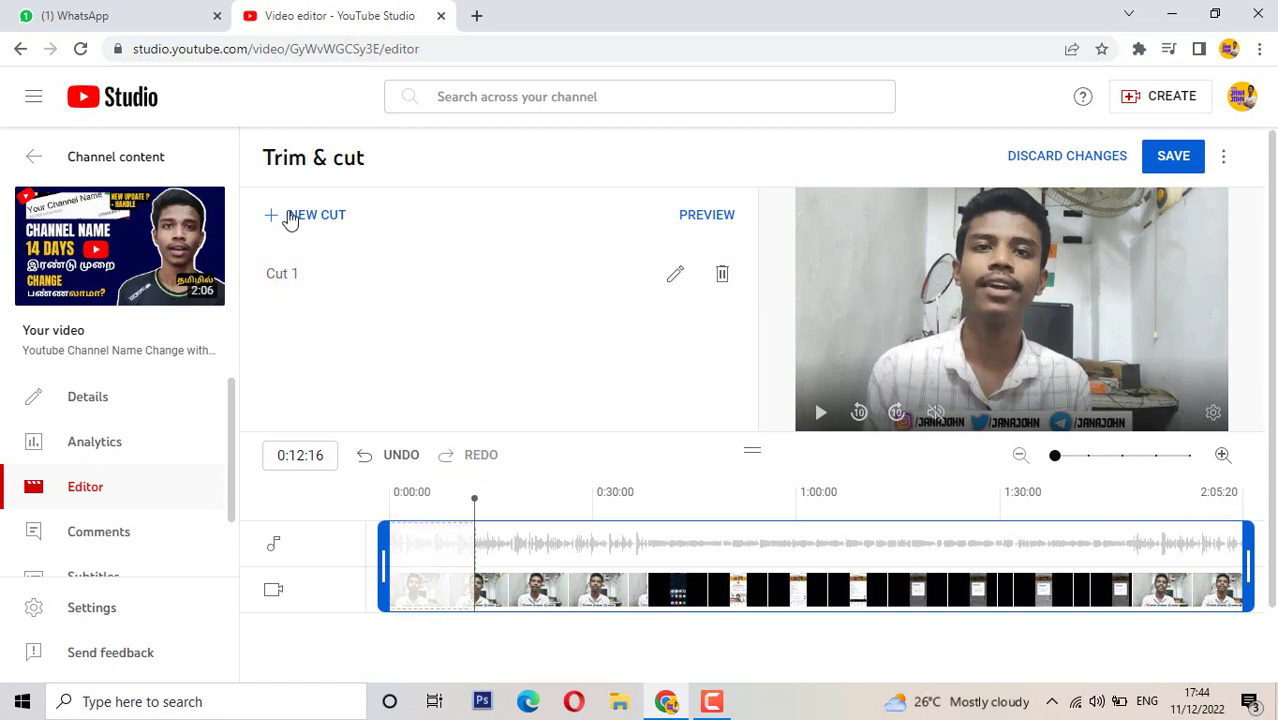
- Try a second cut from 0:12:16 to 0:49:07 and discard it
left_click(331, 220)
left_click(648, 545)
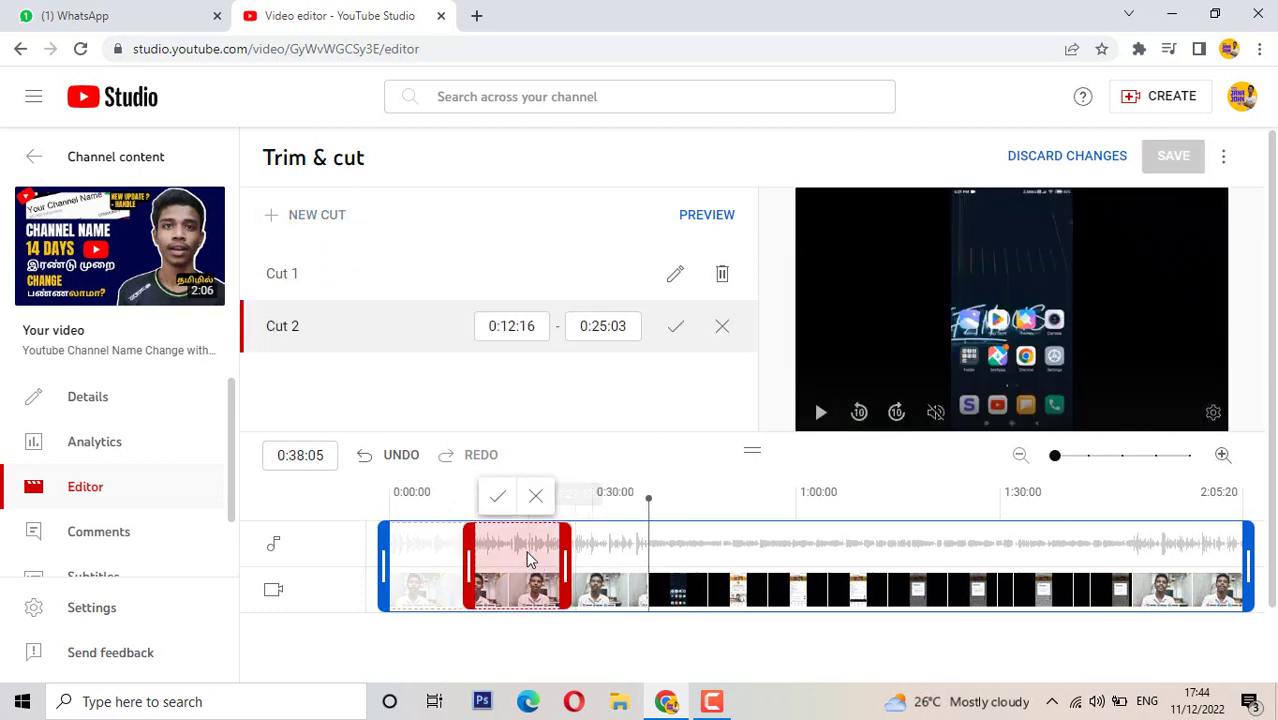
left_click_drag(567, 565, 731, 555)
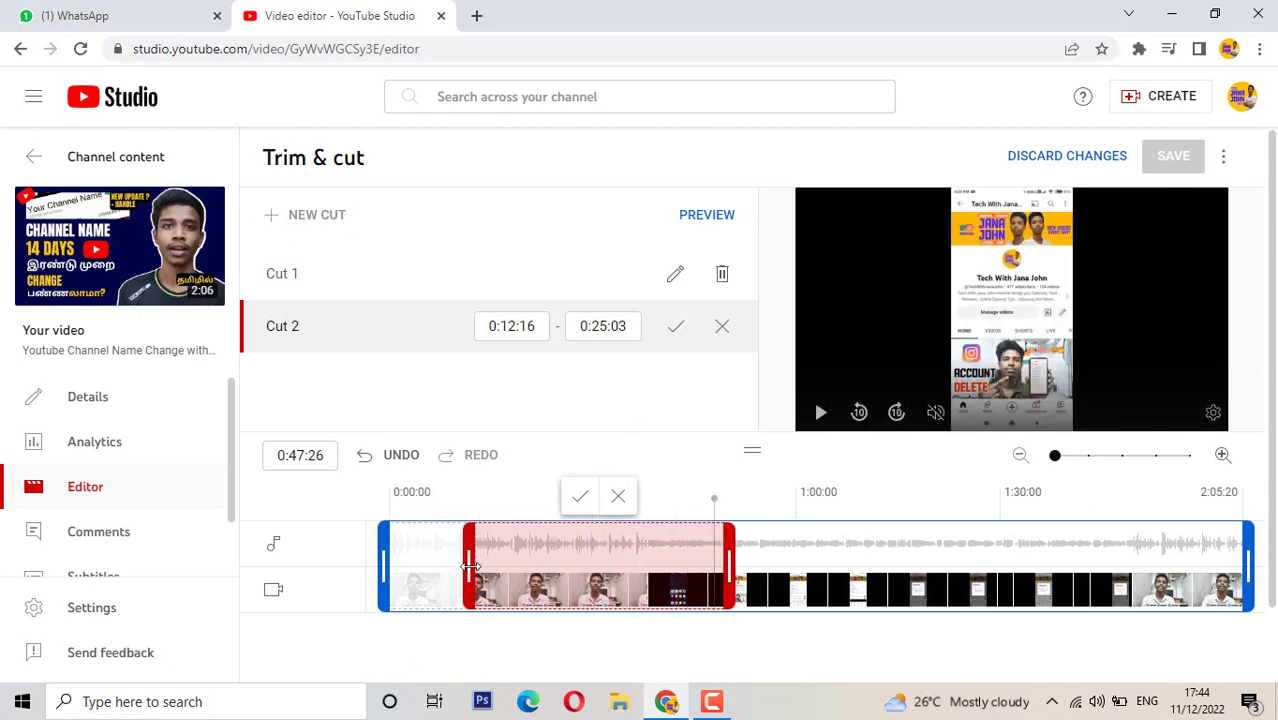
mouse_move(465, 570)
left_mouse_down()
mouse_move(477, 555)
mouse_move(508, 557)
mouse_move(468, 560)
left_mouse_up()
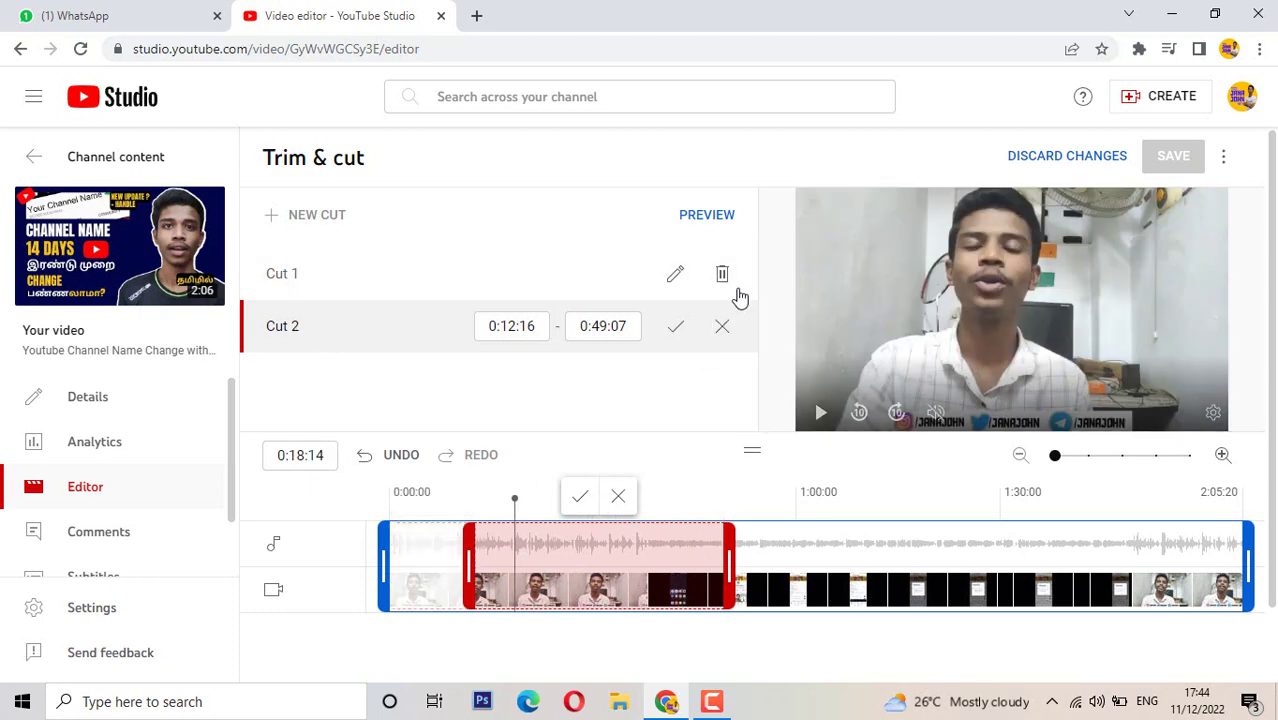
left_click(728, 333)
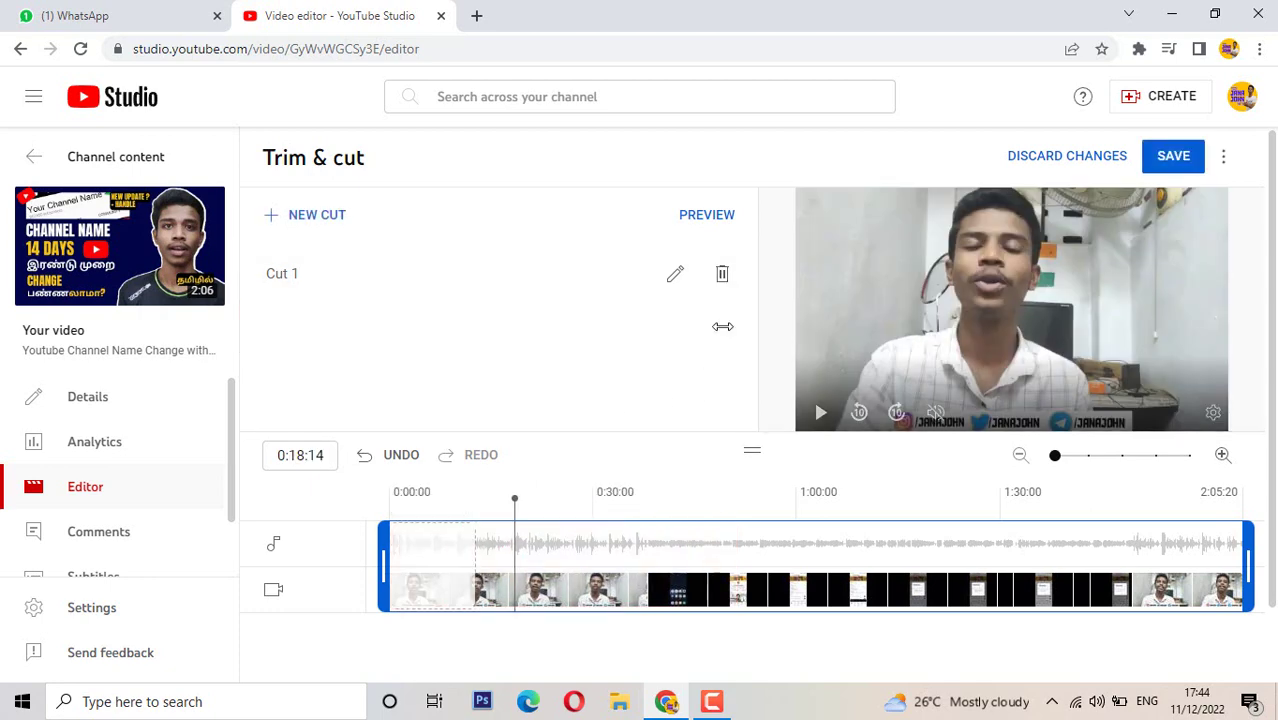
- Delete the first cut and undo the trim session to return to the editor overview
left_click(722, 273)
left_click(748, 430)
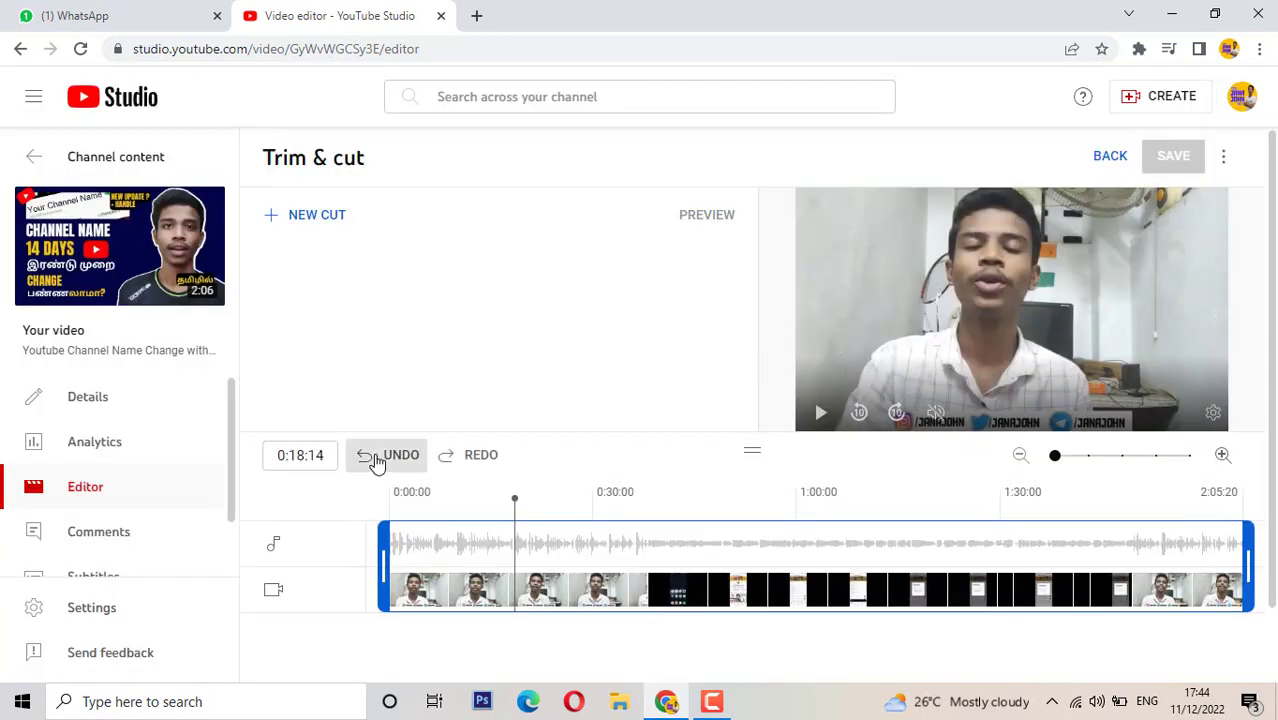
left_click(390, 455)
left_click(401, 462)
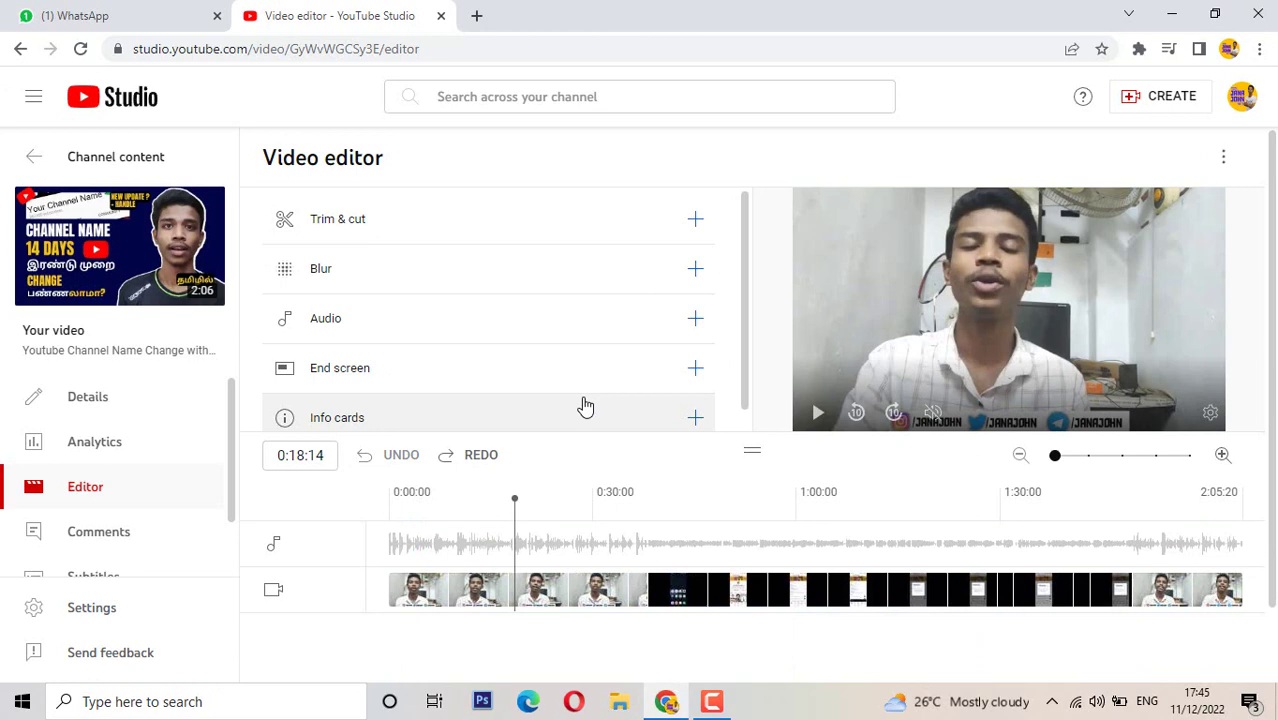
- Add a rectangular custom blur and position it over the speaker's eyes and forehead
left_click(321, 278)
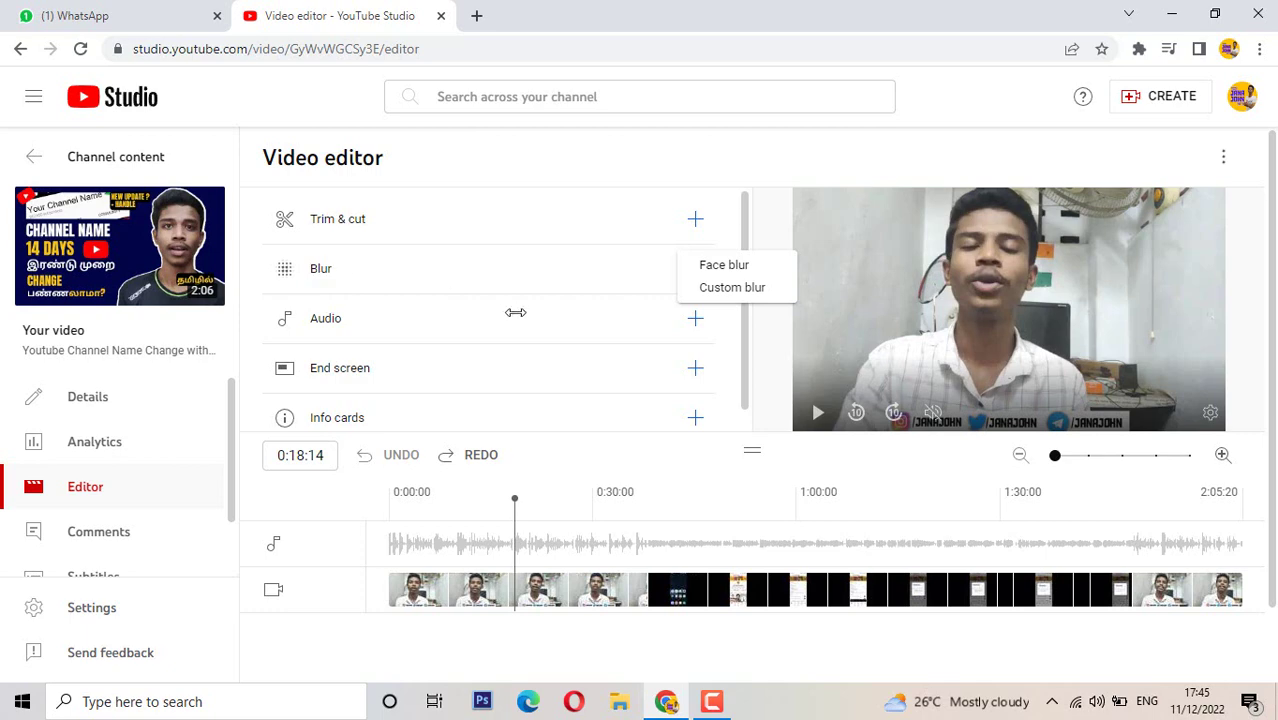
left_click(747, 289)
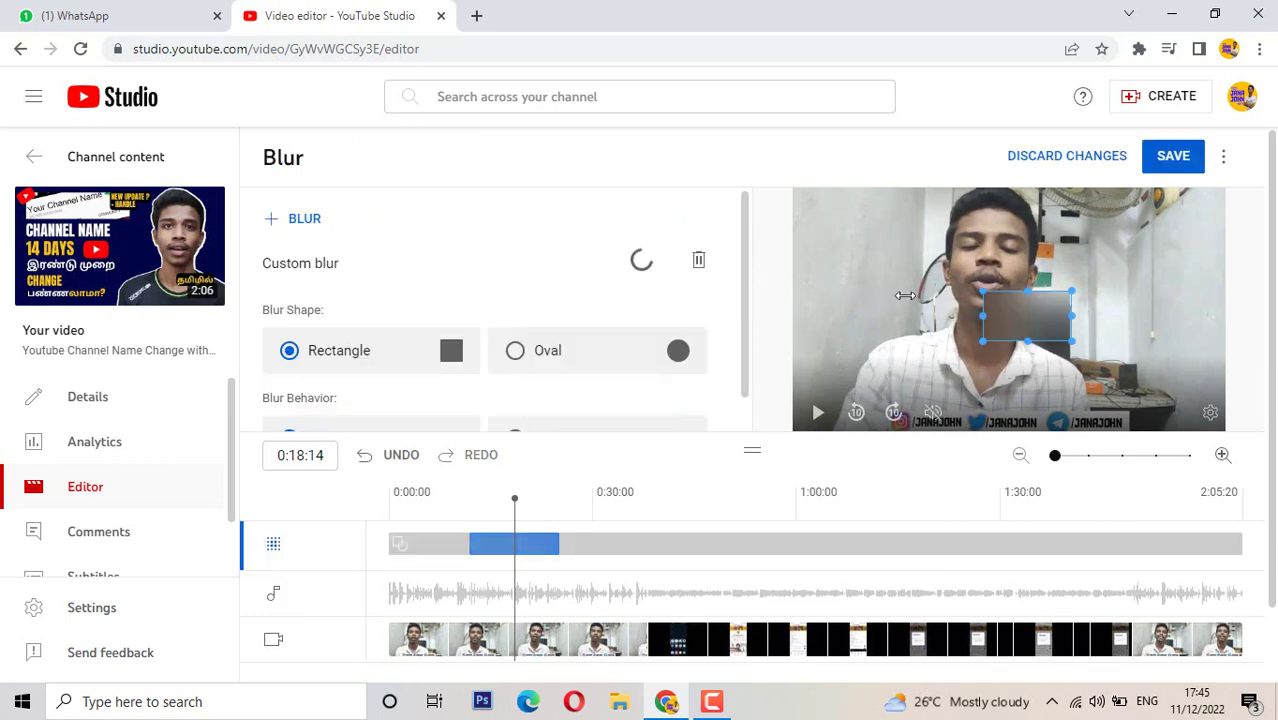
left_click_drag(1043, 317, 868, 328)
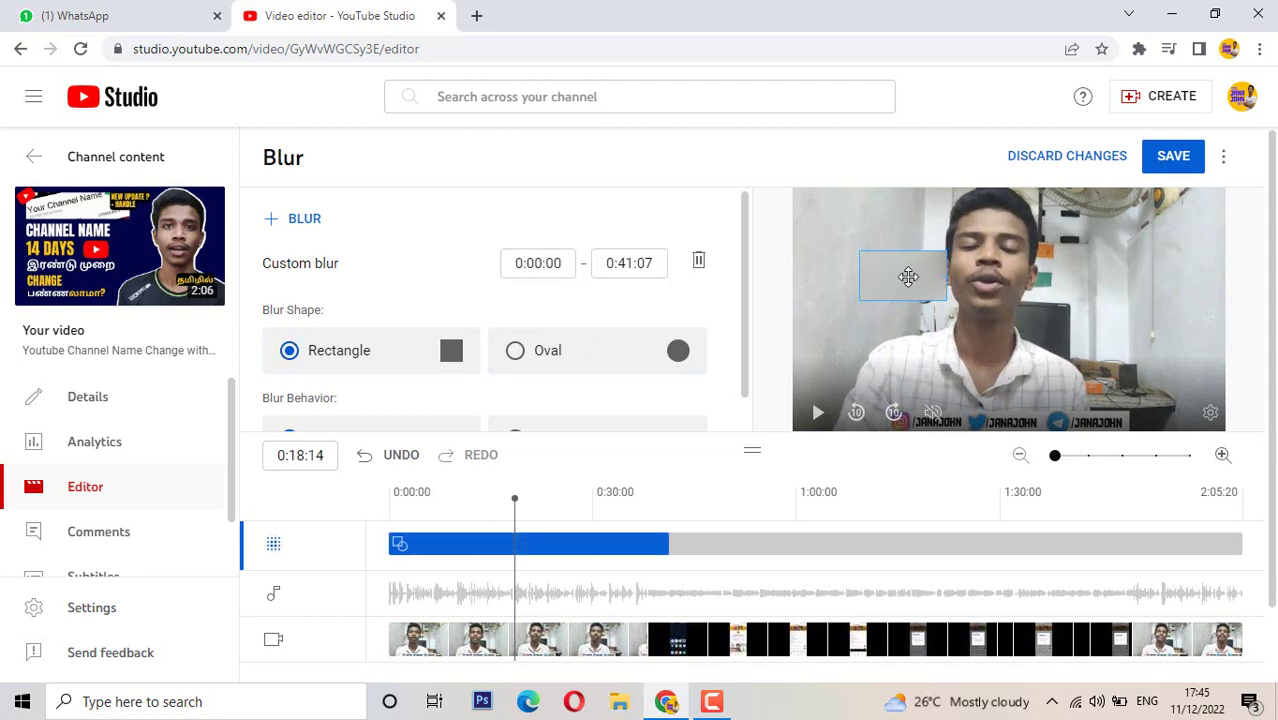
left_click_drag(907, 277, 1040, 254)
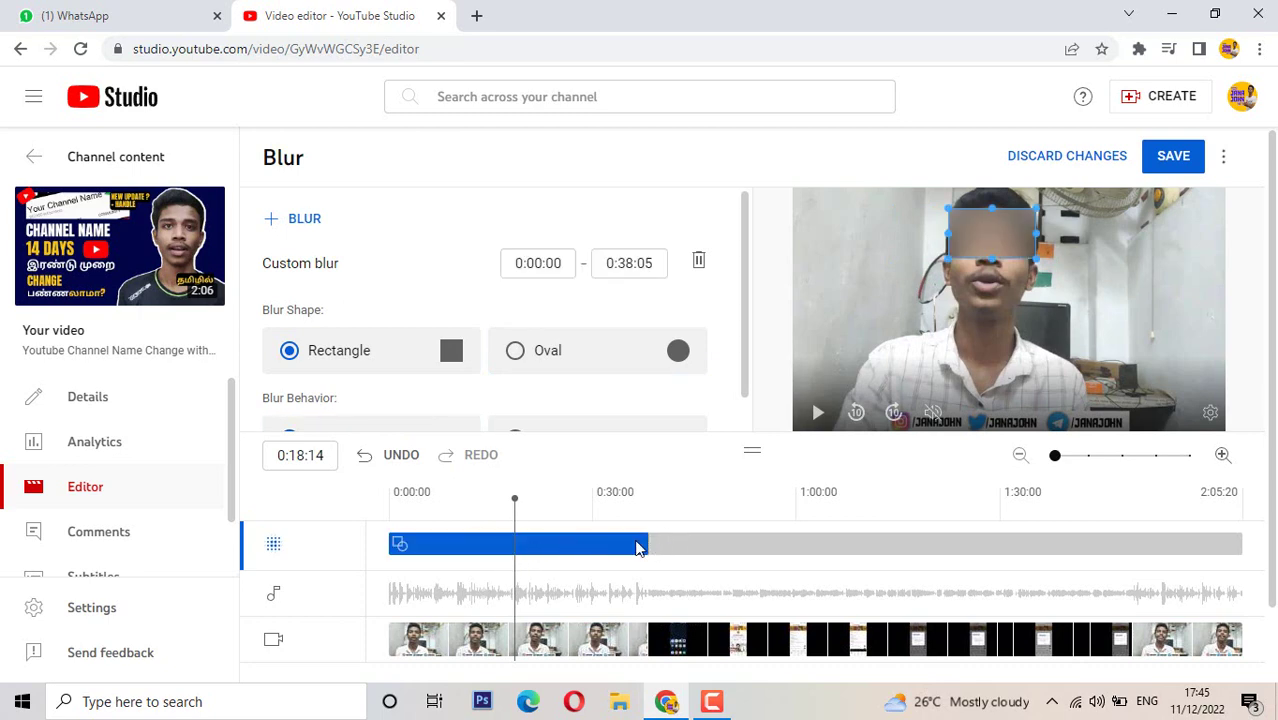
- Set the blur's end time to 0:29:29, try a start time of 0:18:13, and undo the start change
left_click_drag(645, 544, 593, 544)
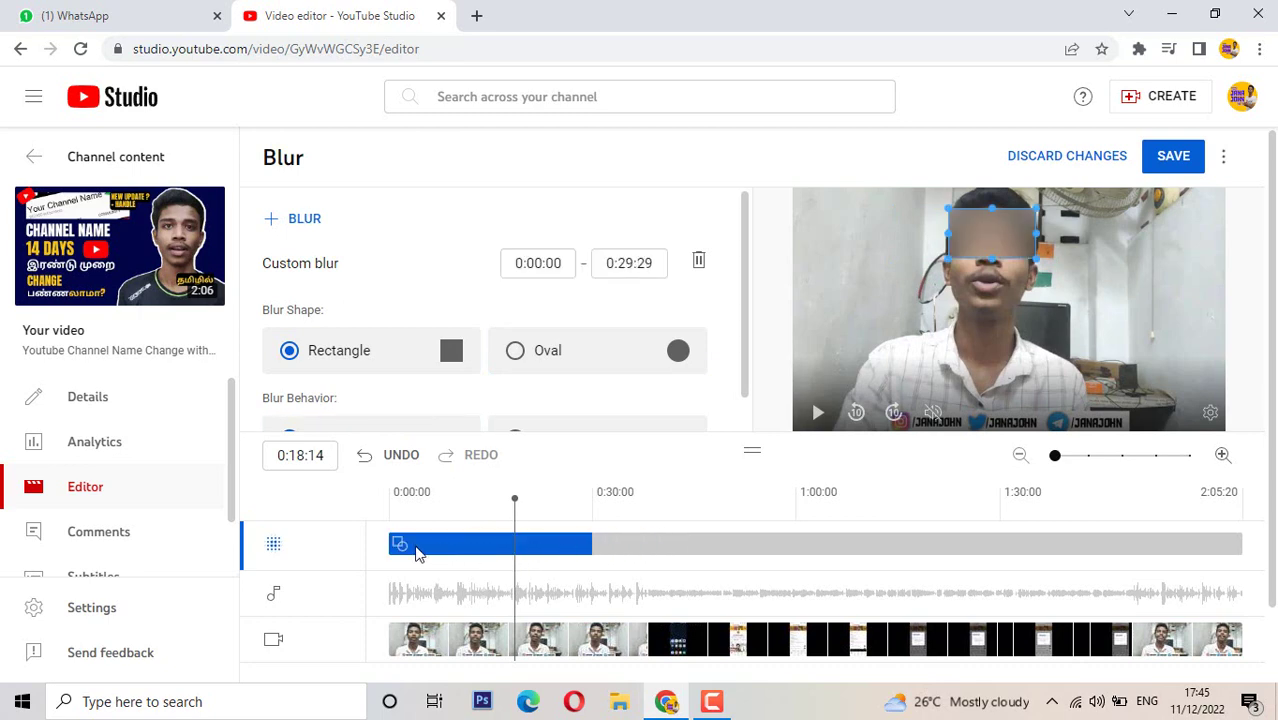
left_click(388, 543)
left_click_drag(383, 542, 515, 545)
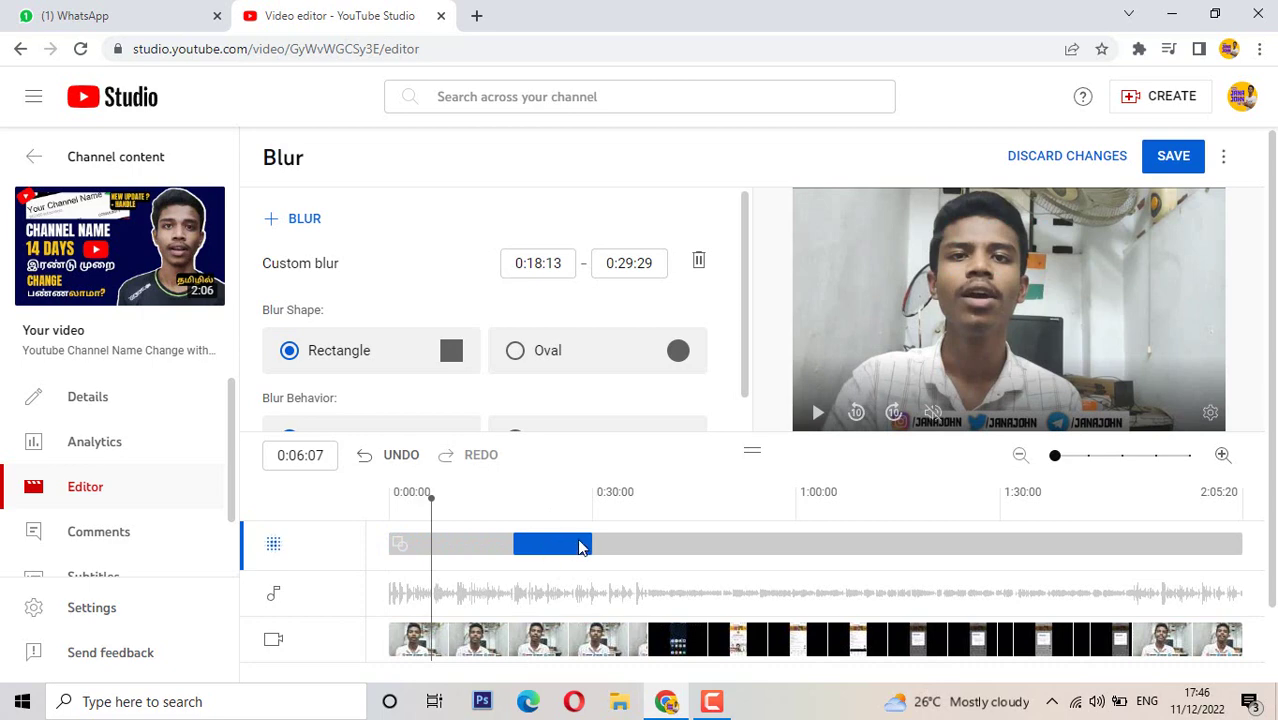
left_click(373, 455)
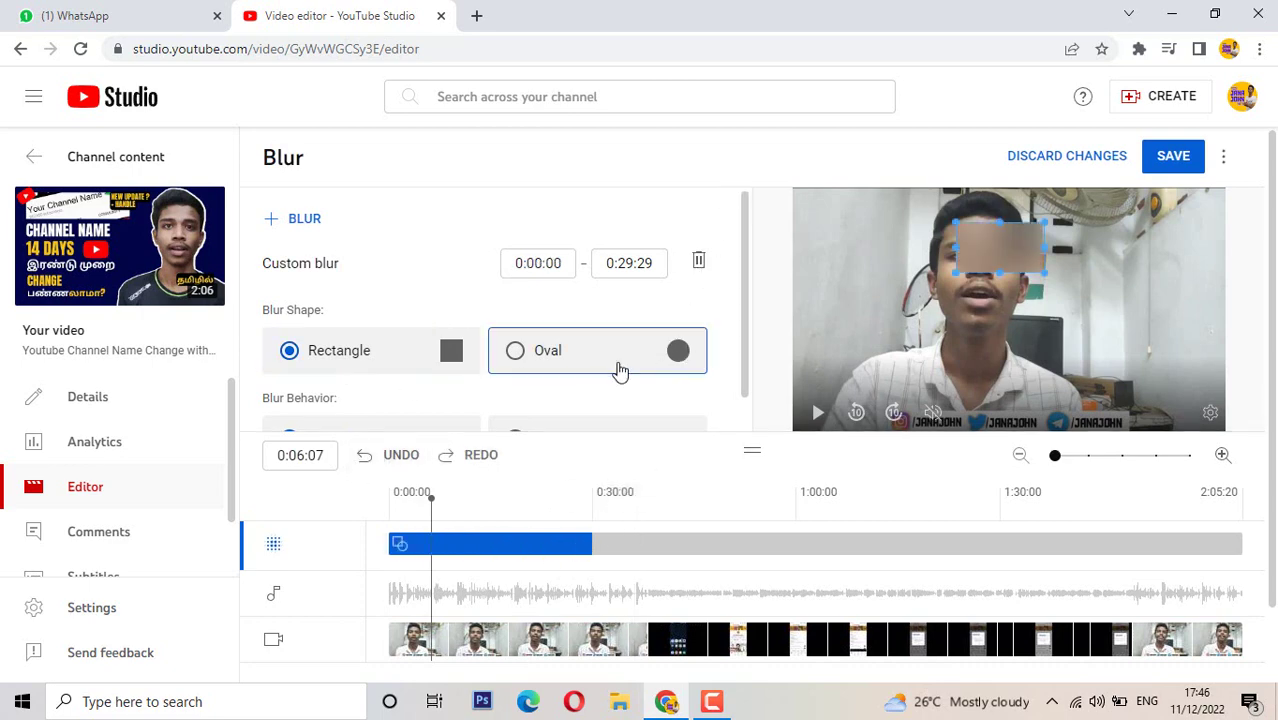
- Change the custom blur's shape to Oval and reposition it over the speaker's eyes
scroll(640, 340, "down", 1)
left_click(679, 334)
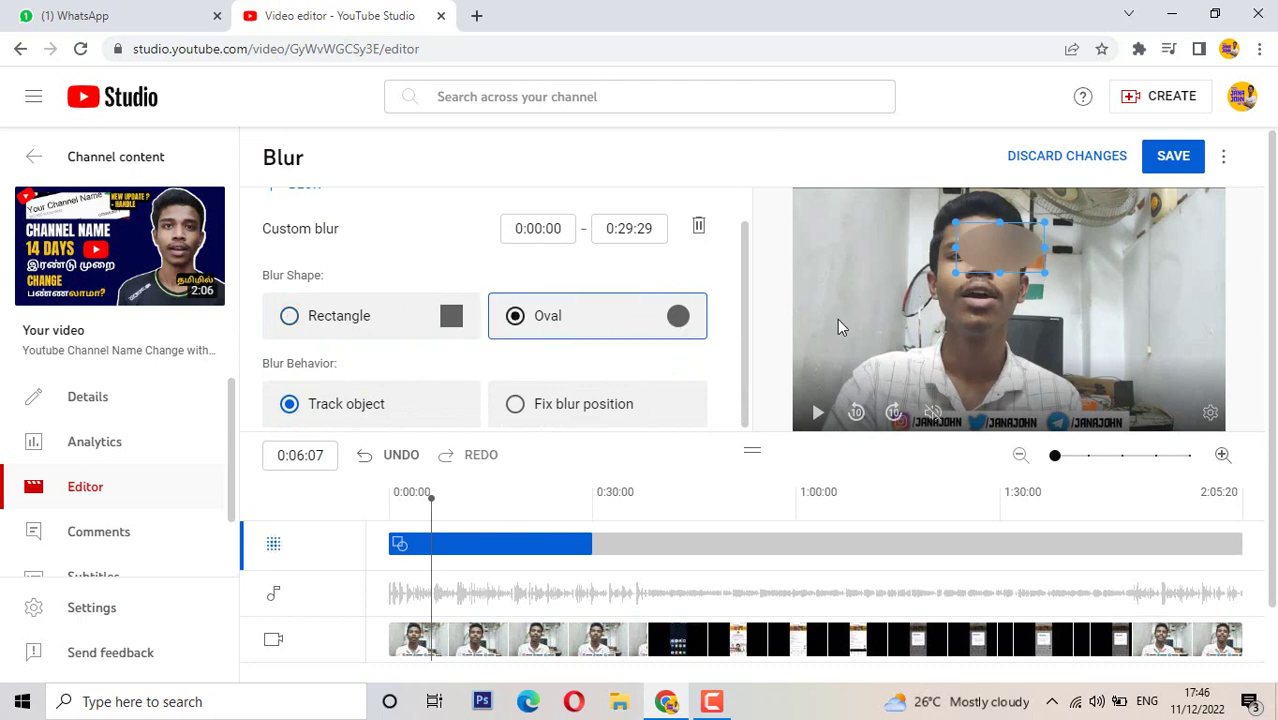
left_click_drag(1005, 258, 973, 272)
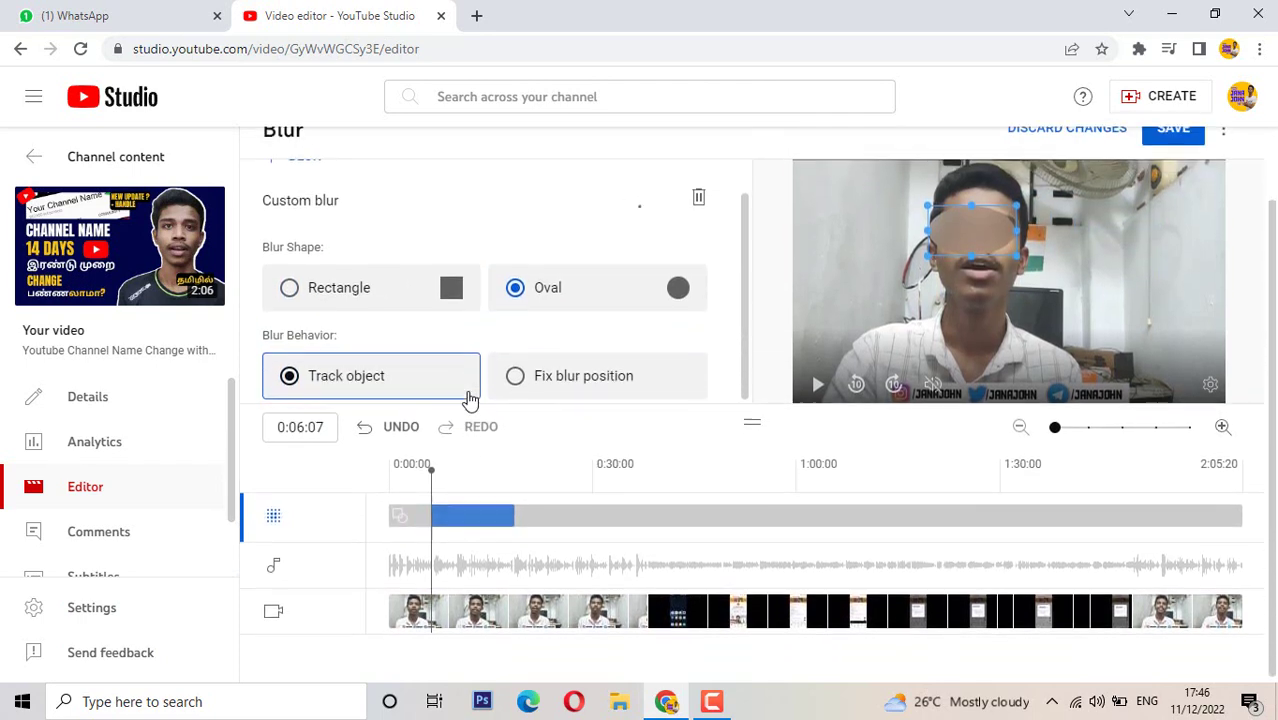
- Delete the custom blur and undo the blur edits to return to the editor overview
left_click(699, 224)
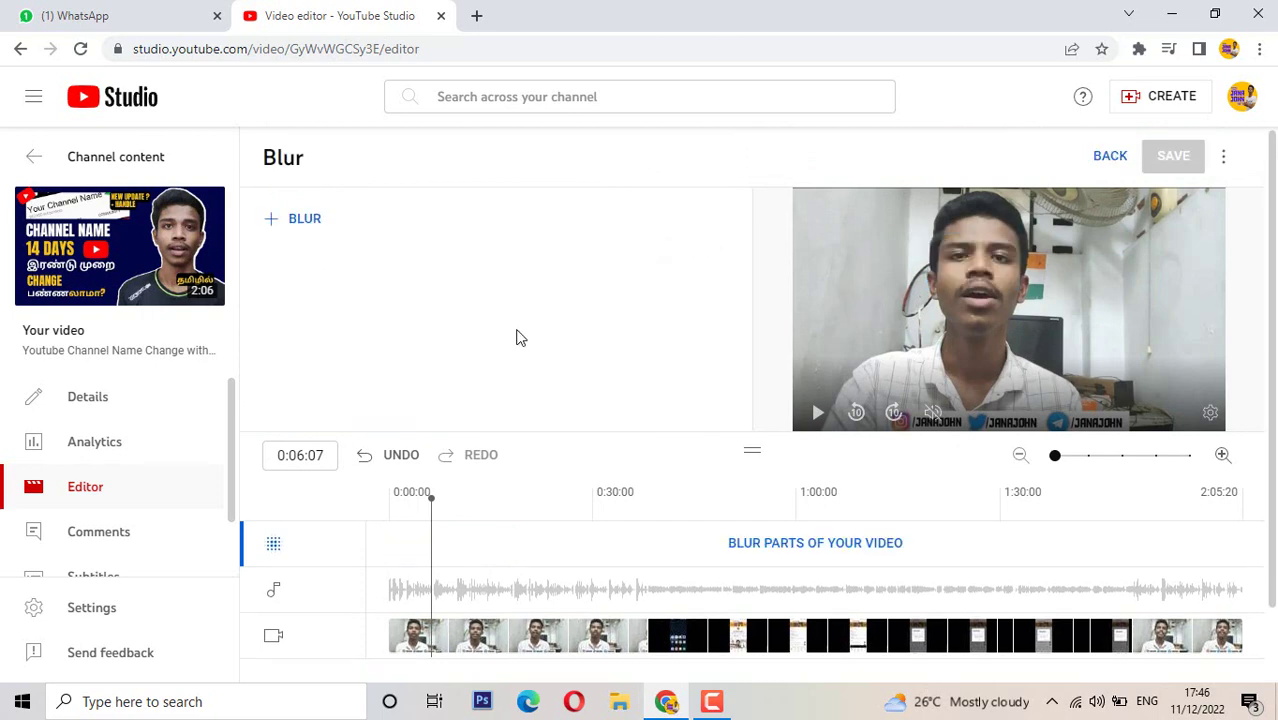
left_click(399, 456)
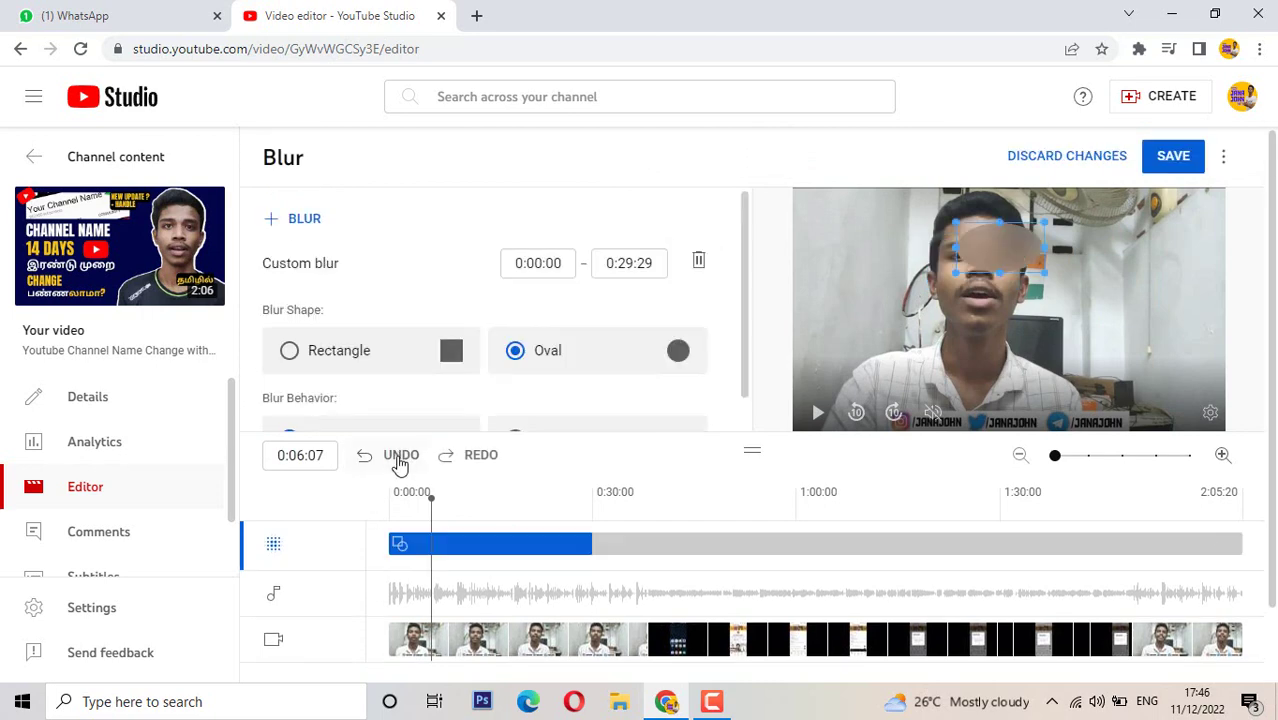
left_click(399, 456)
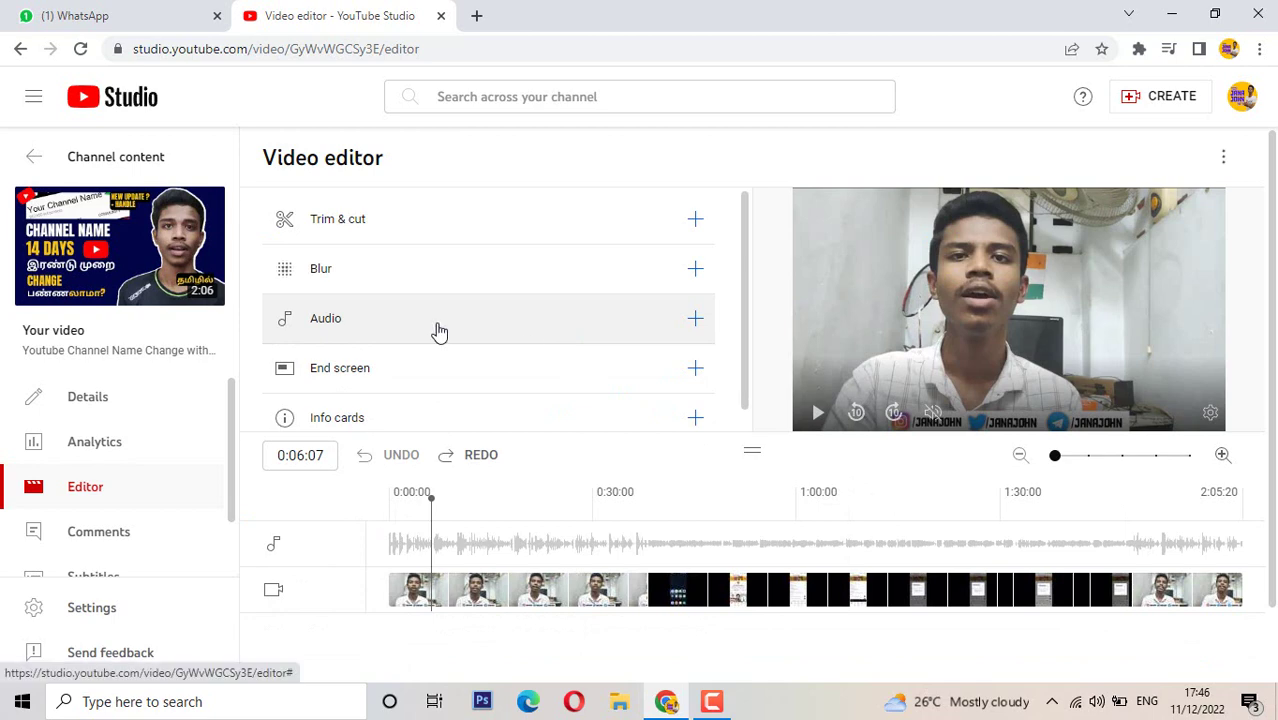
- Browse the music tracks available in the Audio tool and return to the editor overview without adding one
left_click(697, 320)
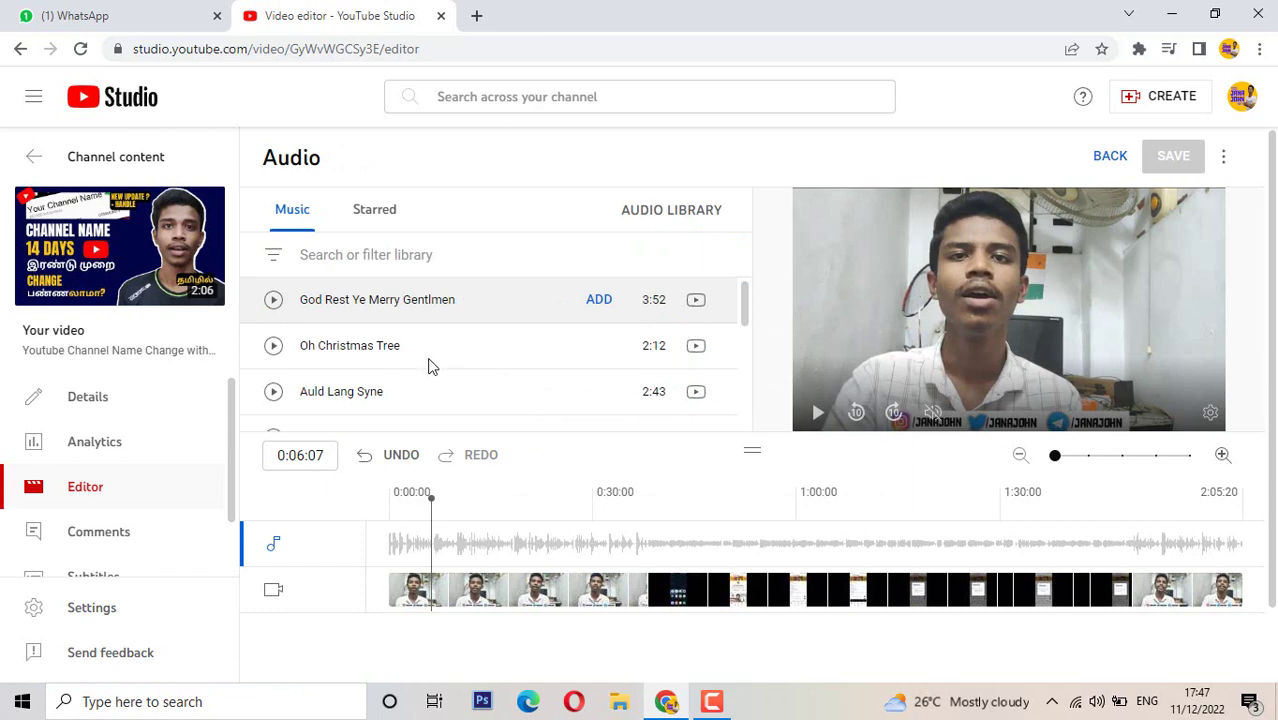
scroll(428, 366, "down", 10)
scroll(428, 366, "up", 10)
left_click(391, 458)
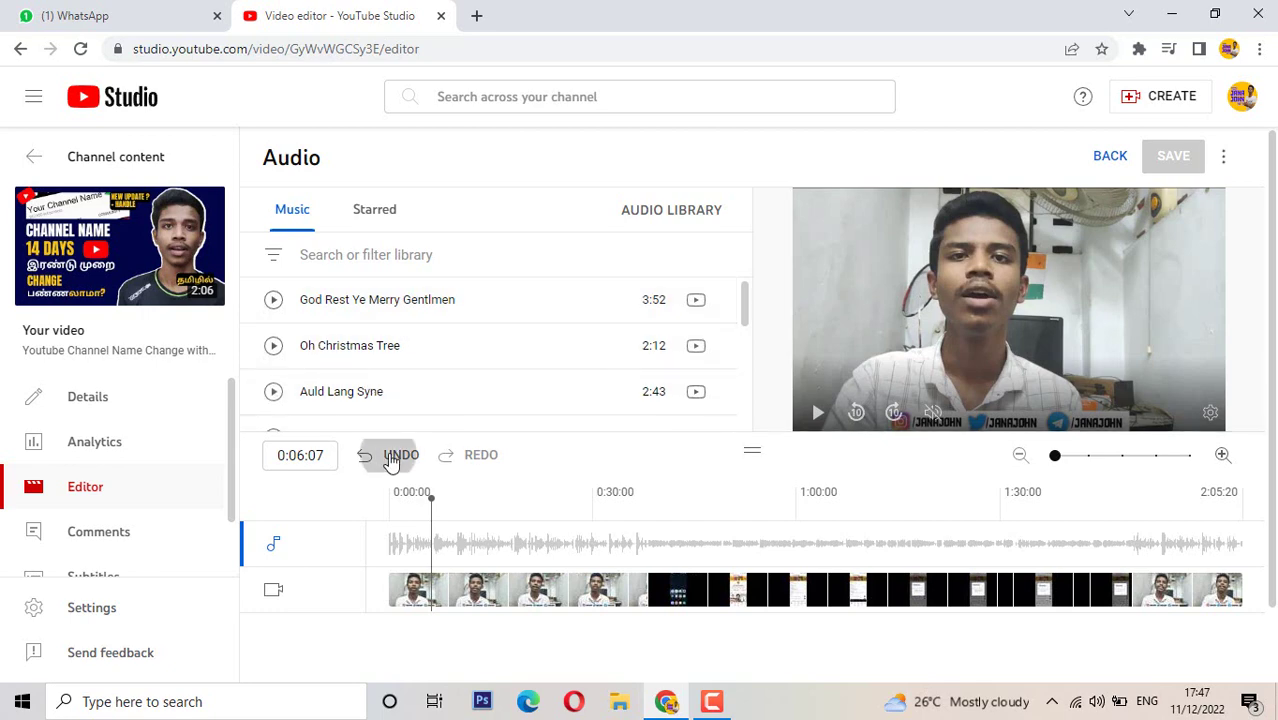
left_click(368, 455)
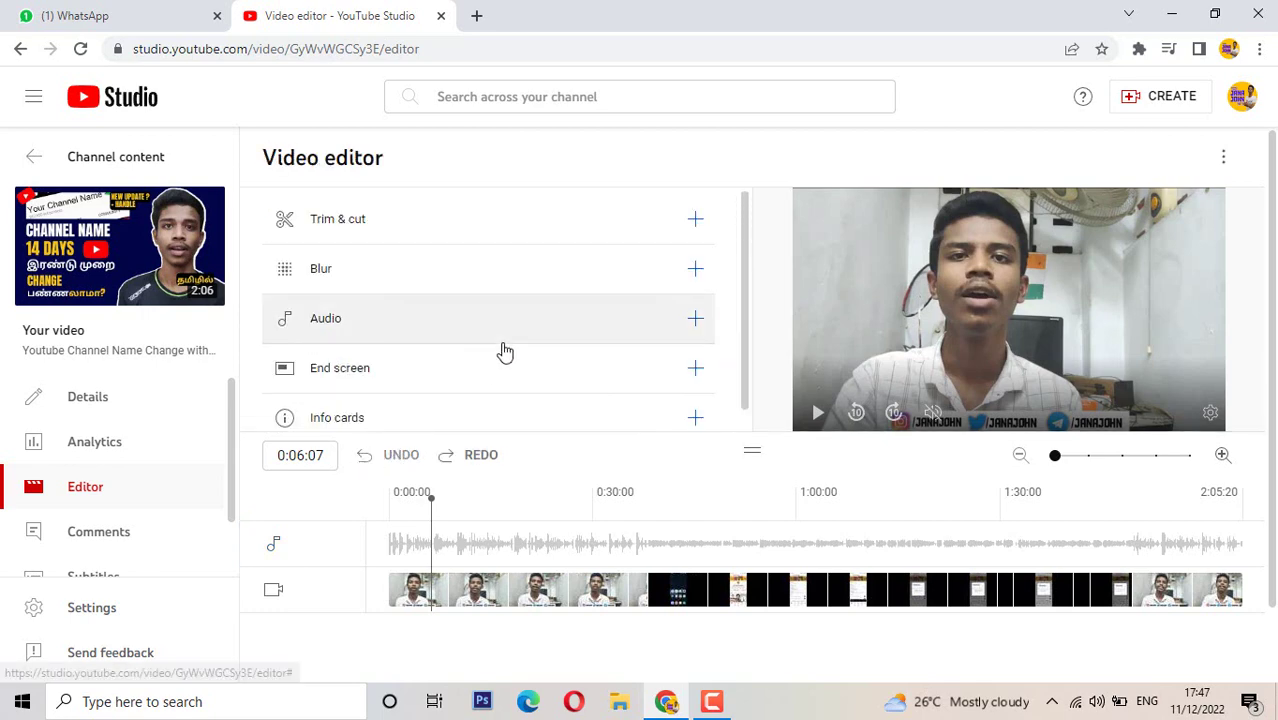
- Show the element types available for the End screen and dismiss the list without adding one
scroll(385, 335, "down", 1)
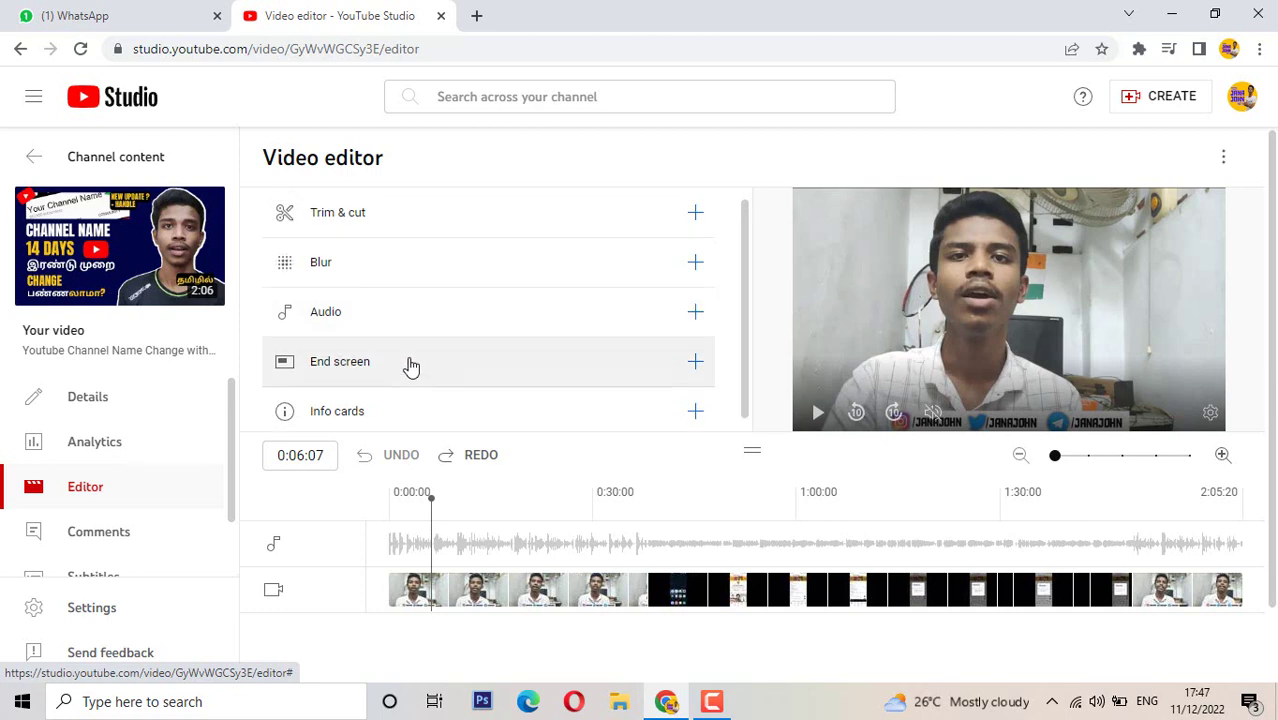
scroll(410, 366, "up", 1)
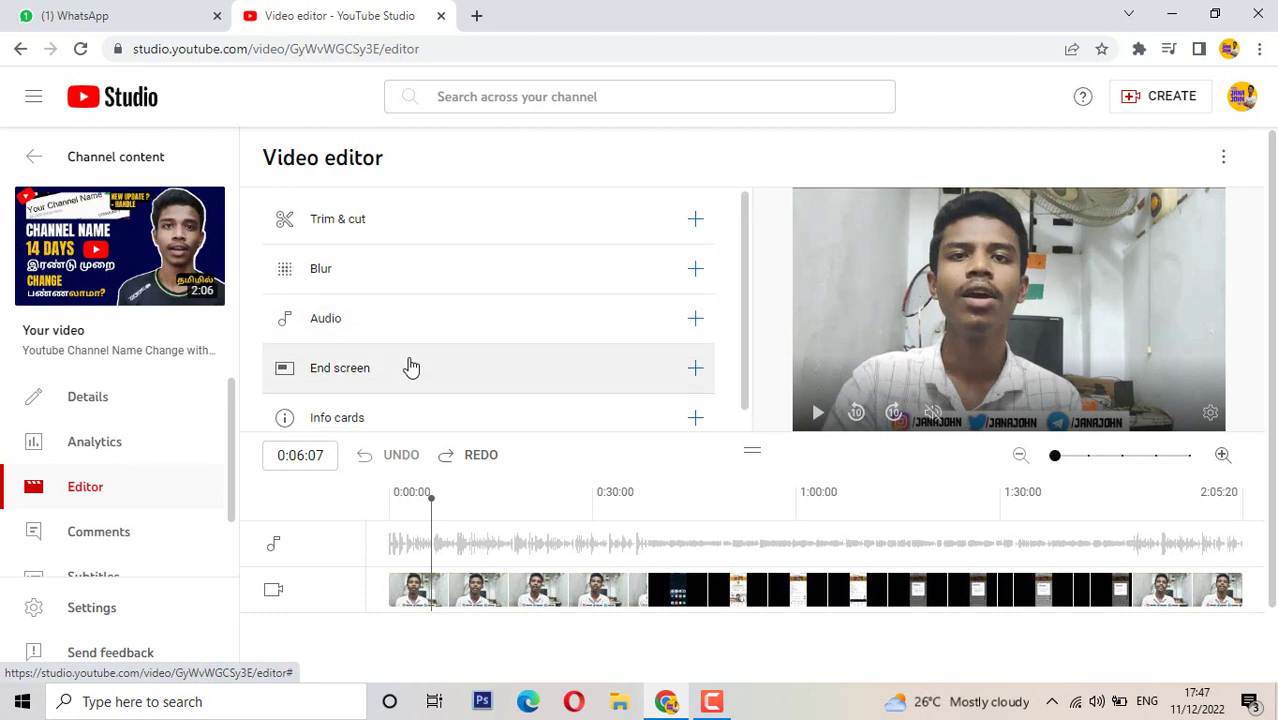
scroll(410, 367, "down", 1)
scroll(497, 371, "down", 1)
scroll(497, 371, "up", 1)
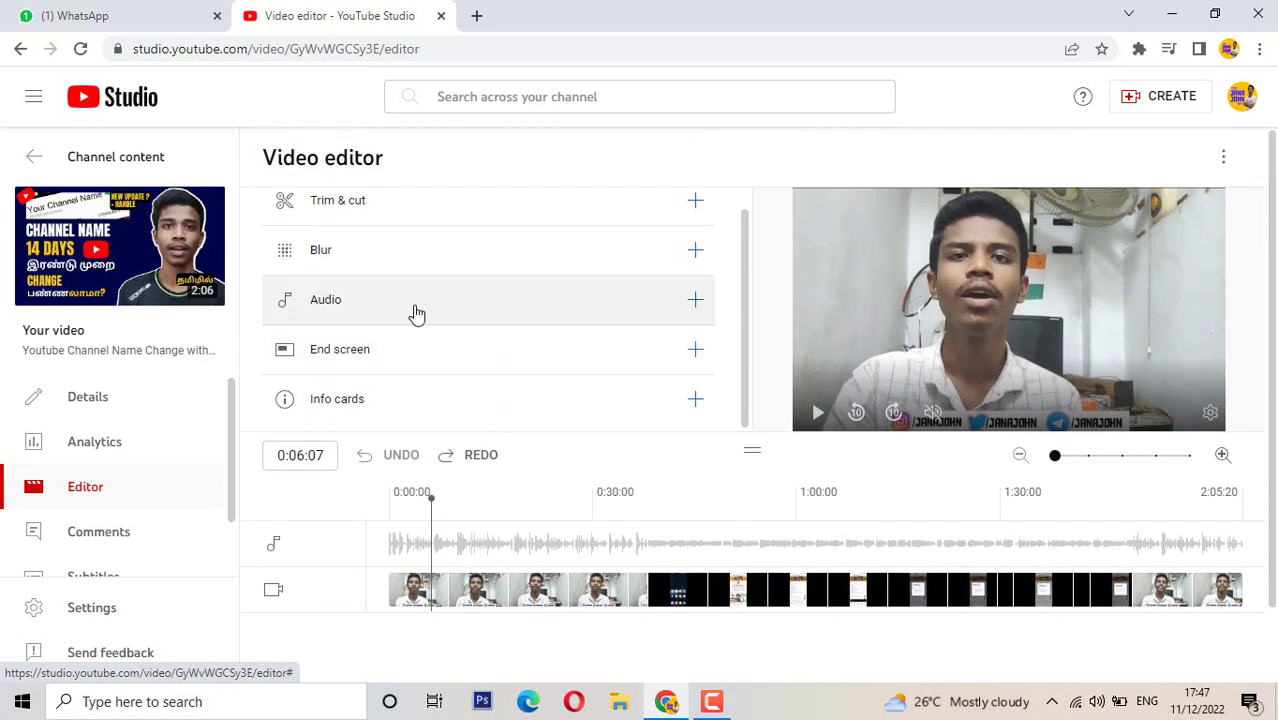
scroll(417, 318, "up", 1)
scroll(434, 300, "down", 1)
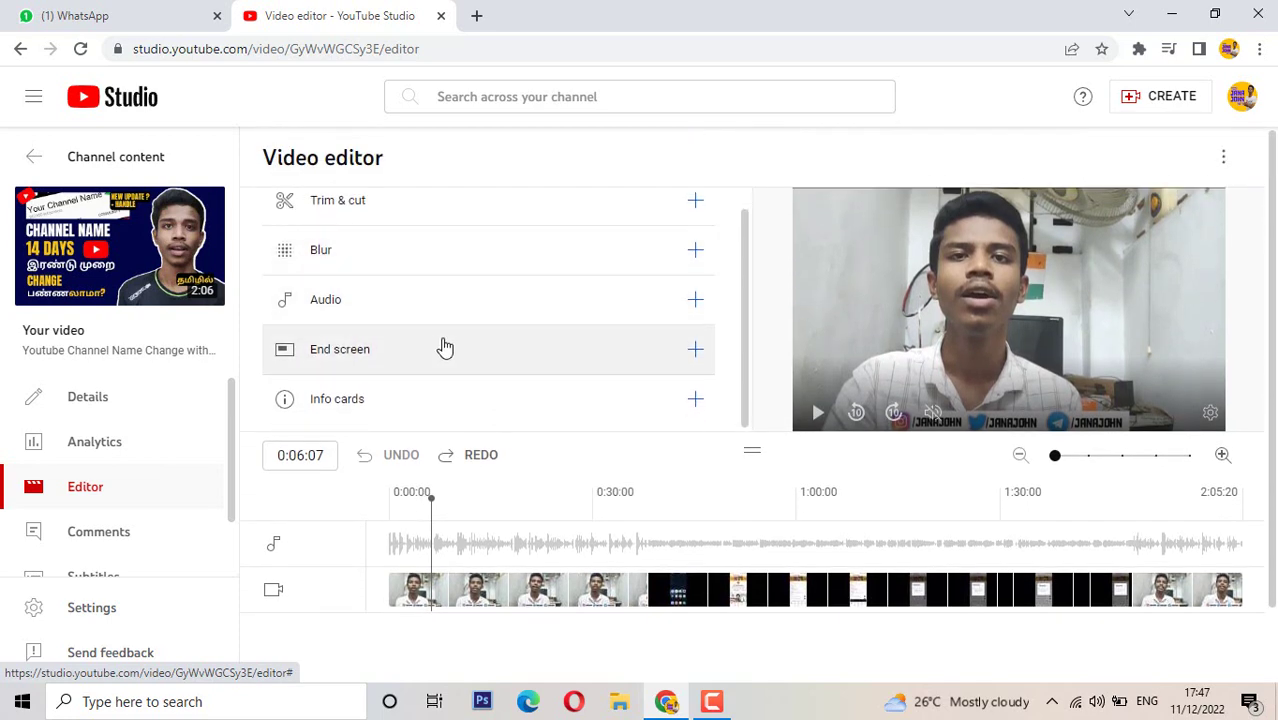
left_click(445, 347)
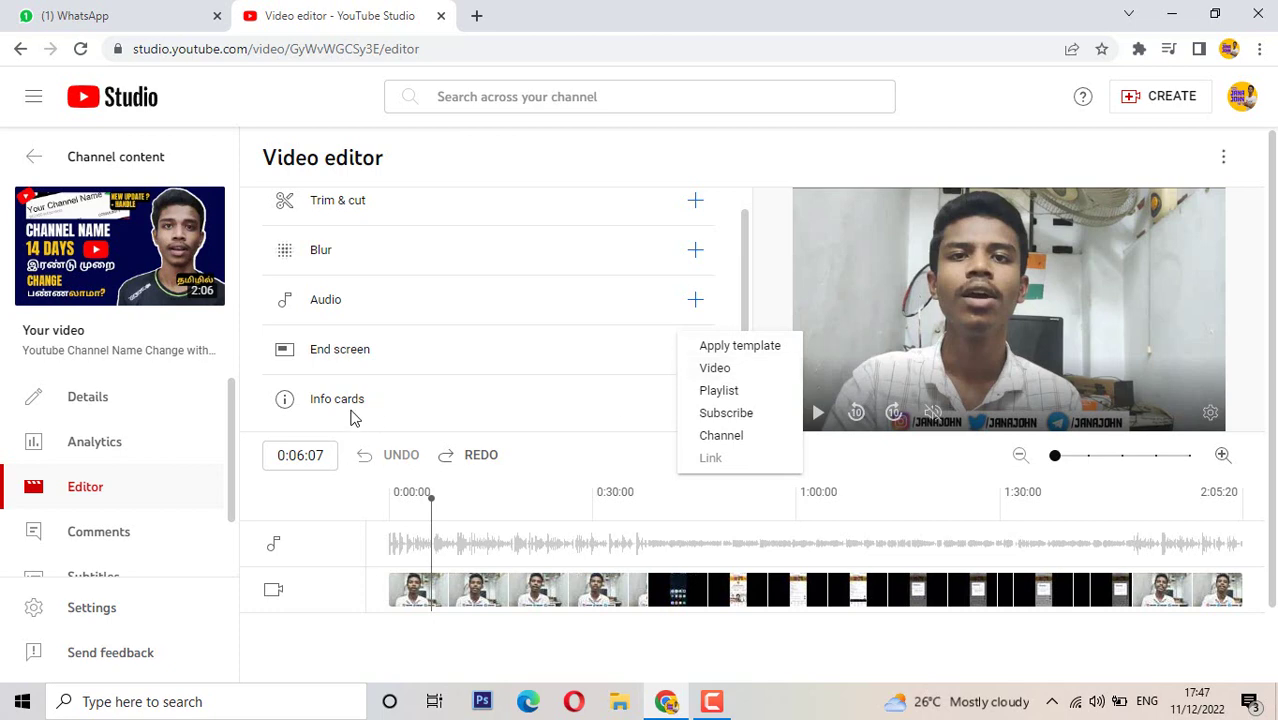
left_click(382, 405)
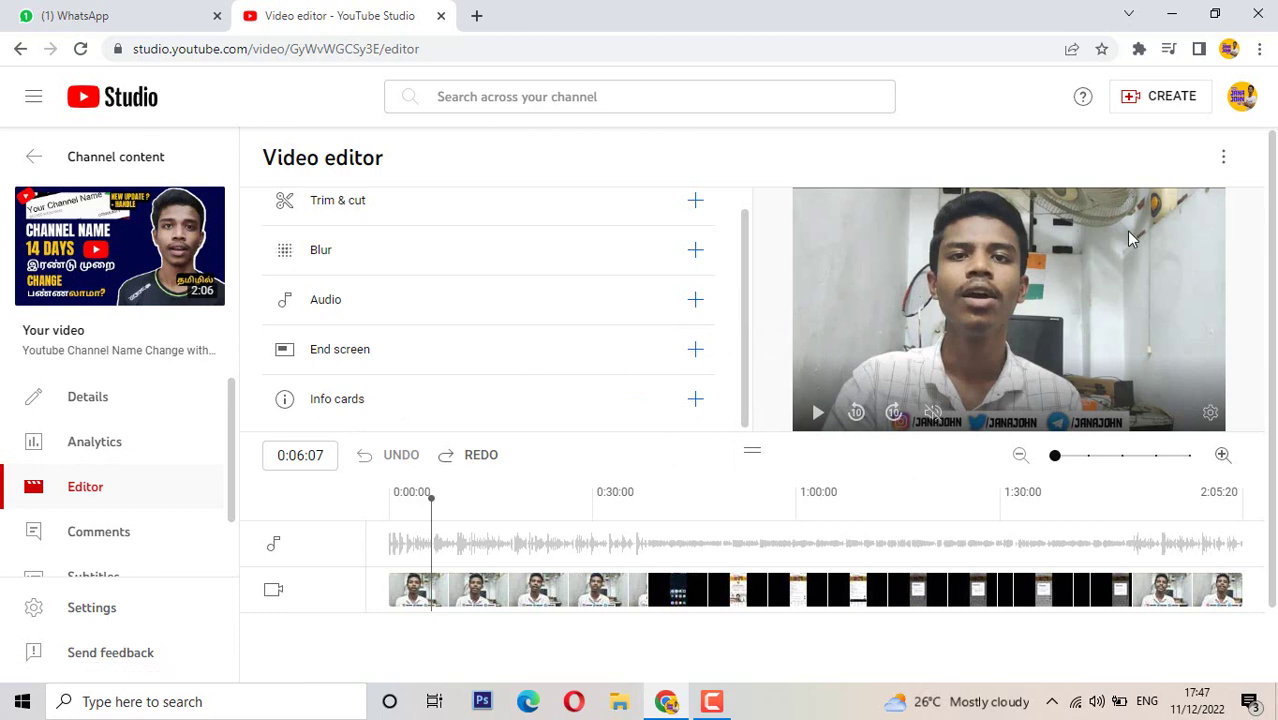
scroll(409, 366, "up", 1)
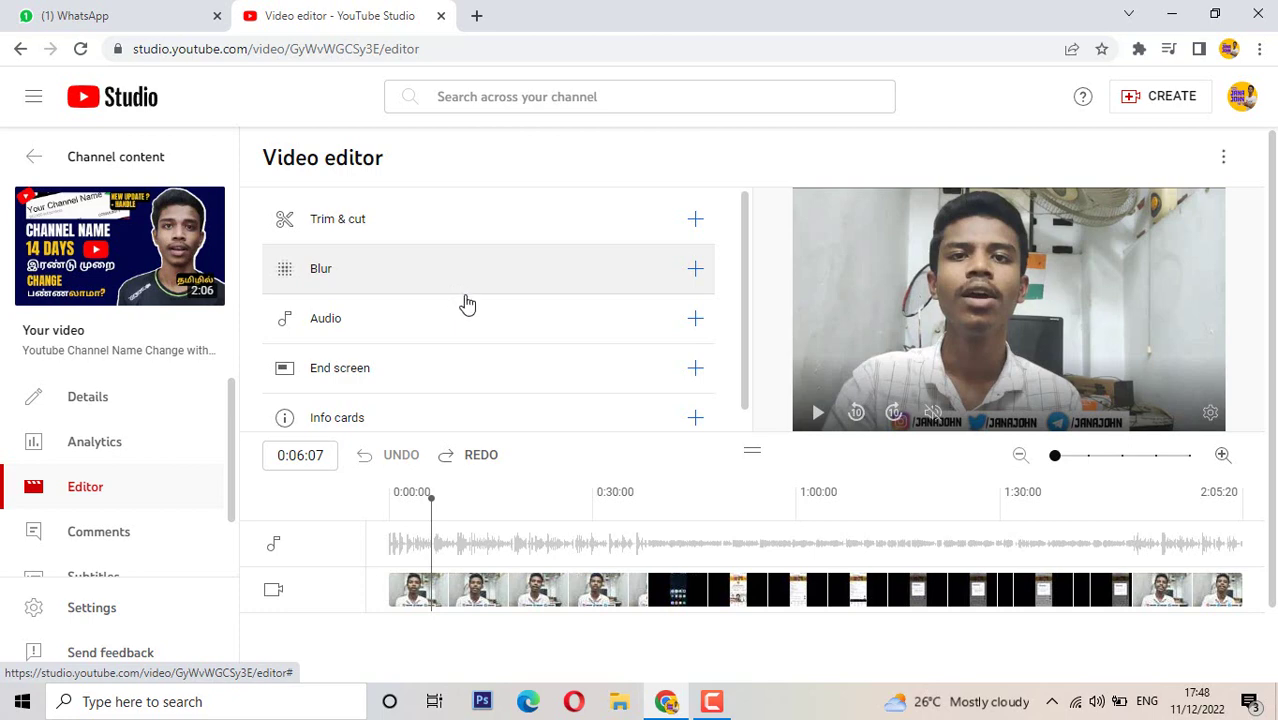
scroll(600, 300, "down", 1)
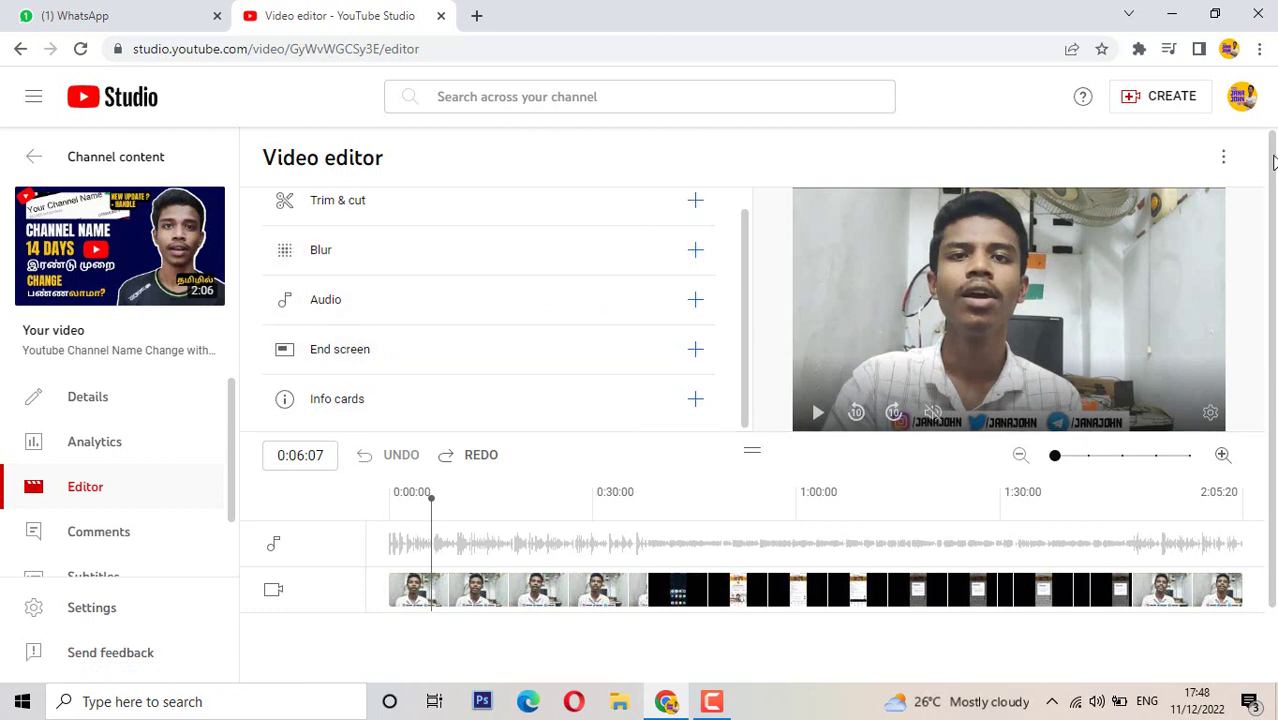
left_click(1232, 171)
left_click(1234, 172)
- Unmute the sound of the video preview
left_click(932, 413)
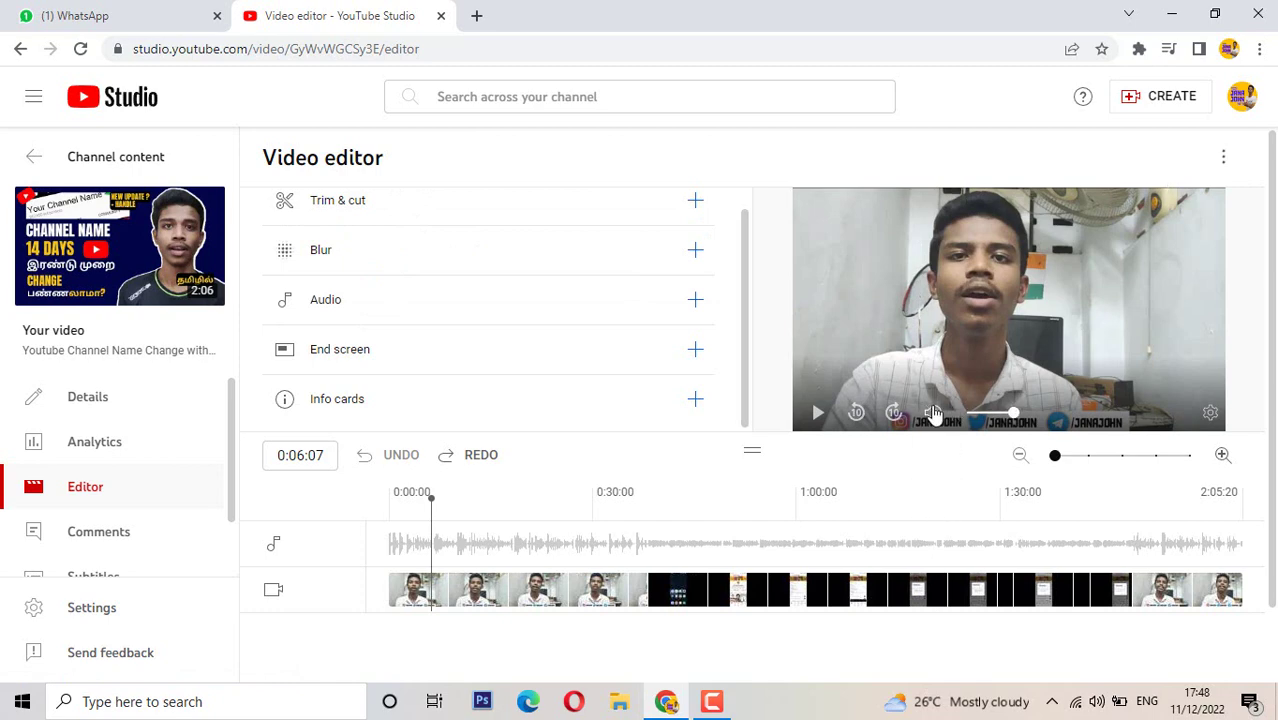